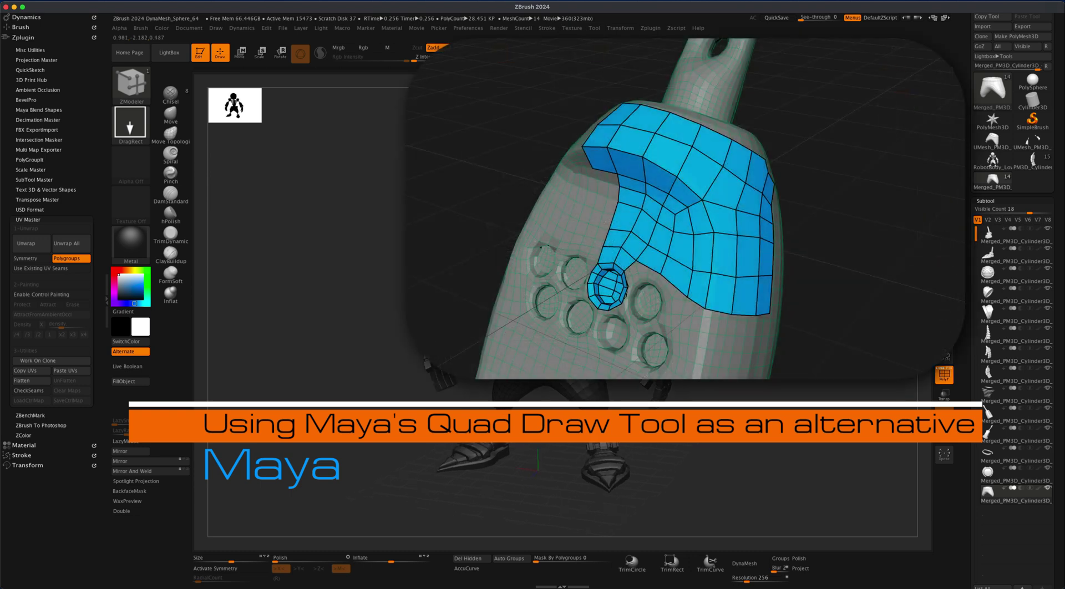
Select the subtool of the robot's forearm that has the circular details in its recessed panel
left_click(637, 315, "alt")
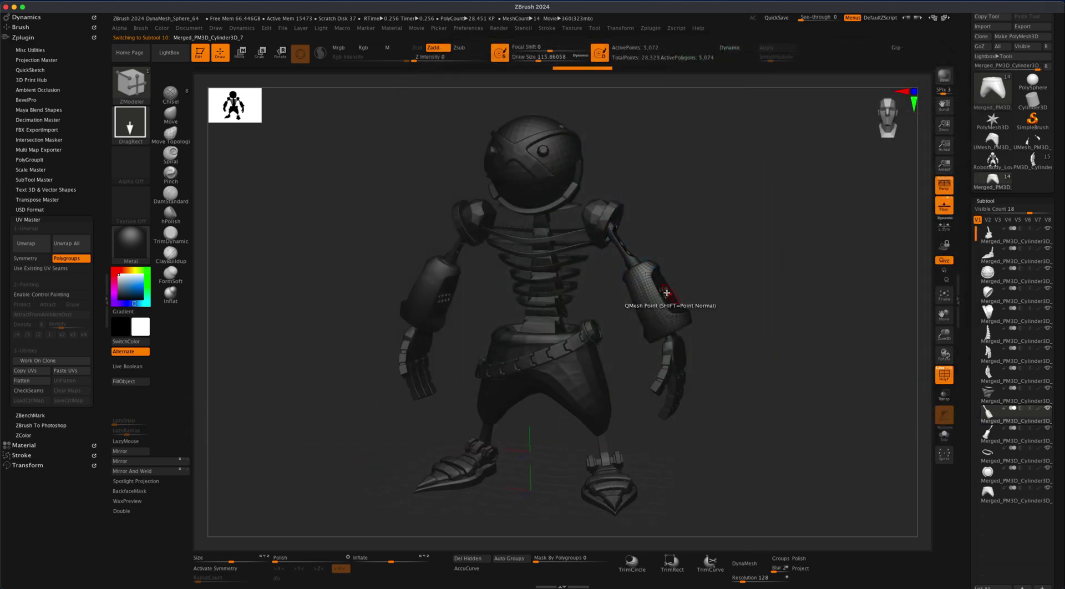
mouse_move(750, 317)
left_mouse_down()
mouse_move(727, 335)
mouse_move(748, 325)
mouse_move(742, 330)
left_mouse_up()
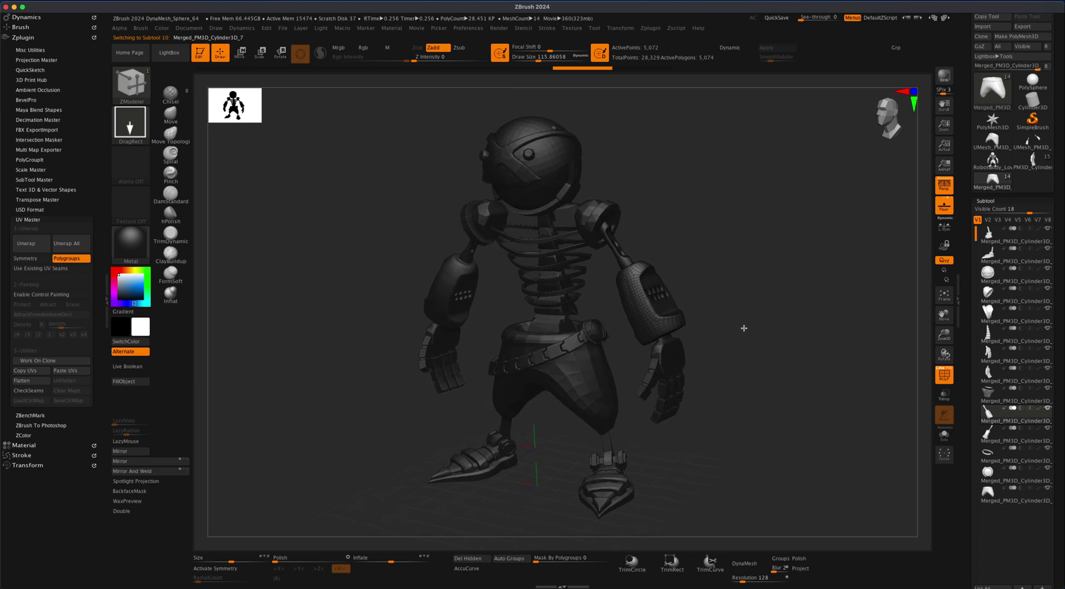
left_click_drag(665, 263, 768, 364)
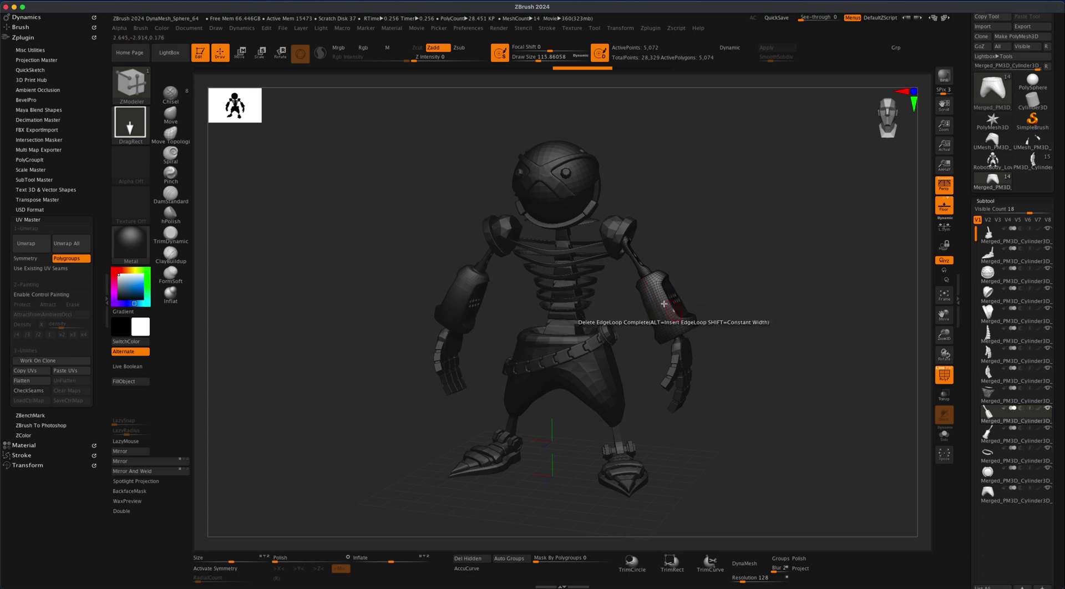
mouse_move(737, 347)
left_mouse_down()
mouse_move(744, 364)
mouse_move(729, 370)
mouse_move(749, 362)
left_mouse_up()
left_click_drag(789, 329, 810, 323, "alt")
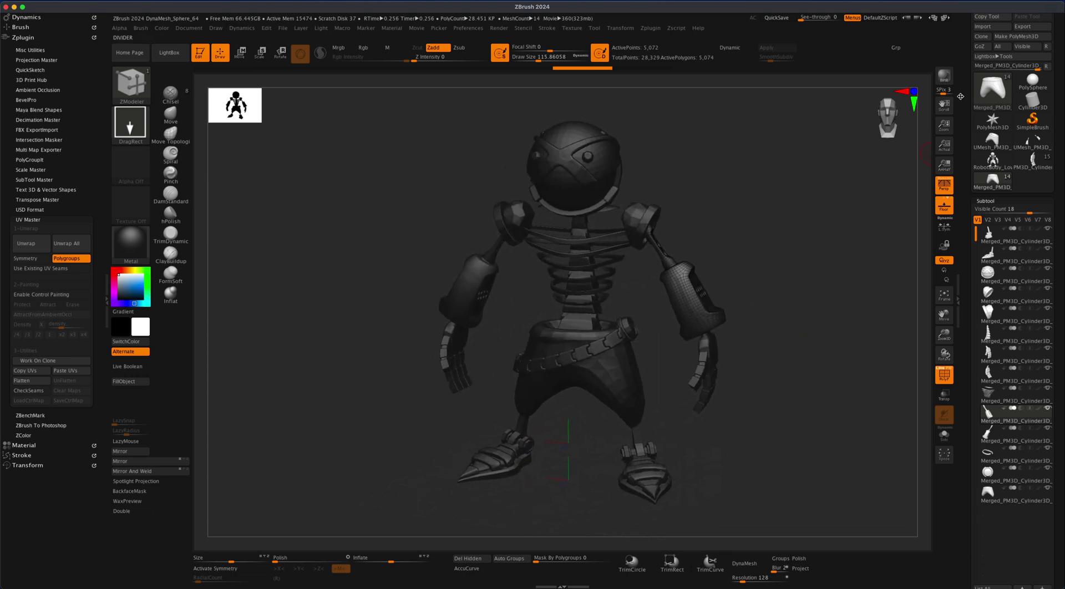
Render a preview of the robot and examine the selected forearm from a side angle
left_click(943, 76)
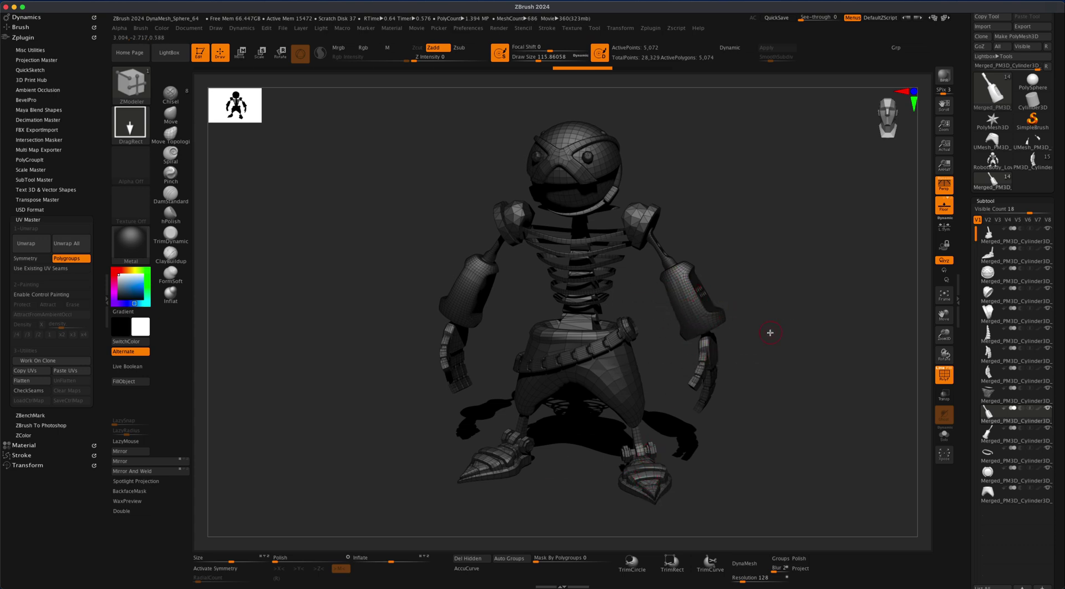
mouse_move(770, 333)
left_mouse_down()
mouse_move(749, 340)
mouse_move(762, 339)
mouse_move(749, 351)
mouse_move(780, 347)
mouse_move(757, 352)
mouse_move(605, 252)
left_mouse_up()
left_click_drag(784, 289, 603, 232)
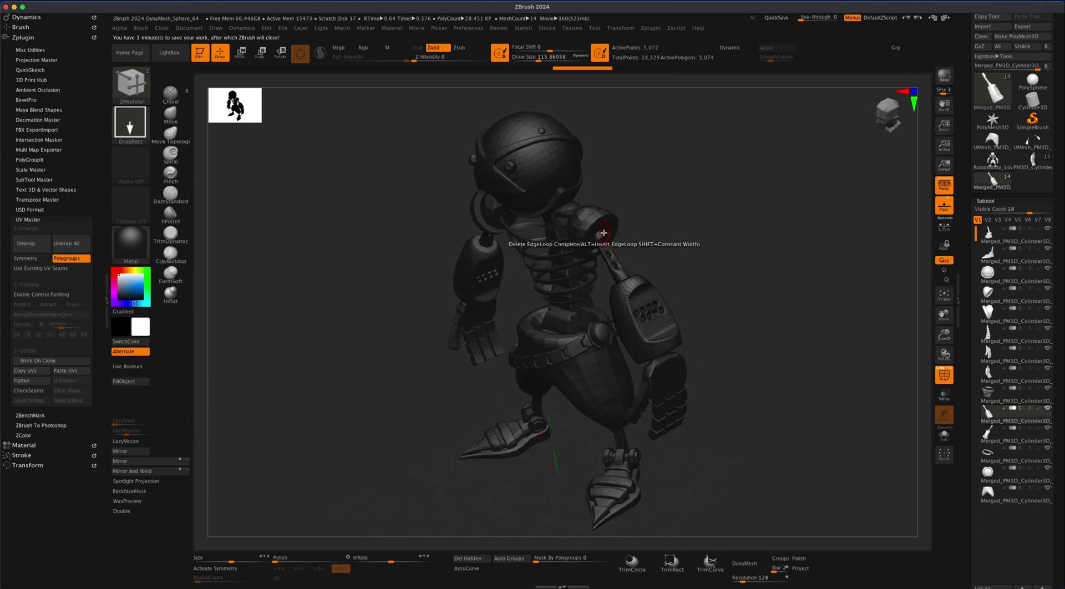
left_click_drag(701, 283, 720, 294)
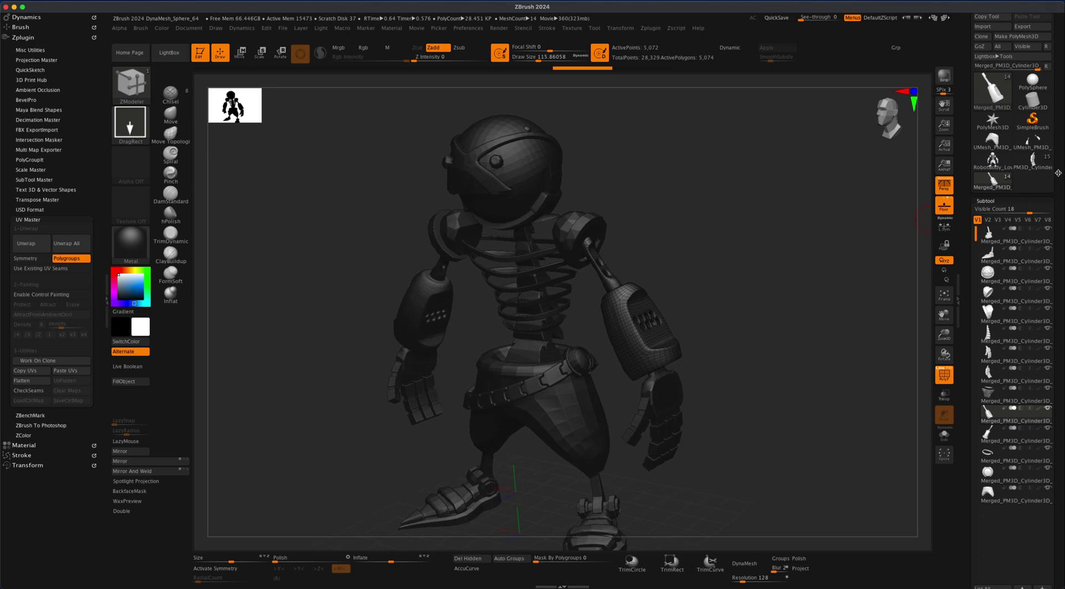
Export the forearm subtool as arm.obj in OBJ format to the RobotFoot folder
left_click_drag(1058, 173, 1060, 236)
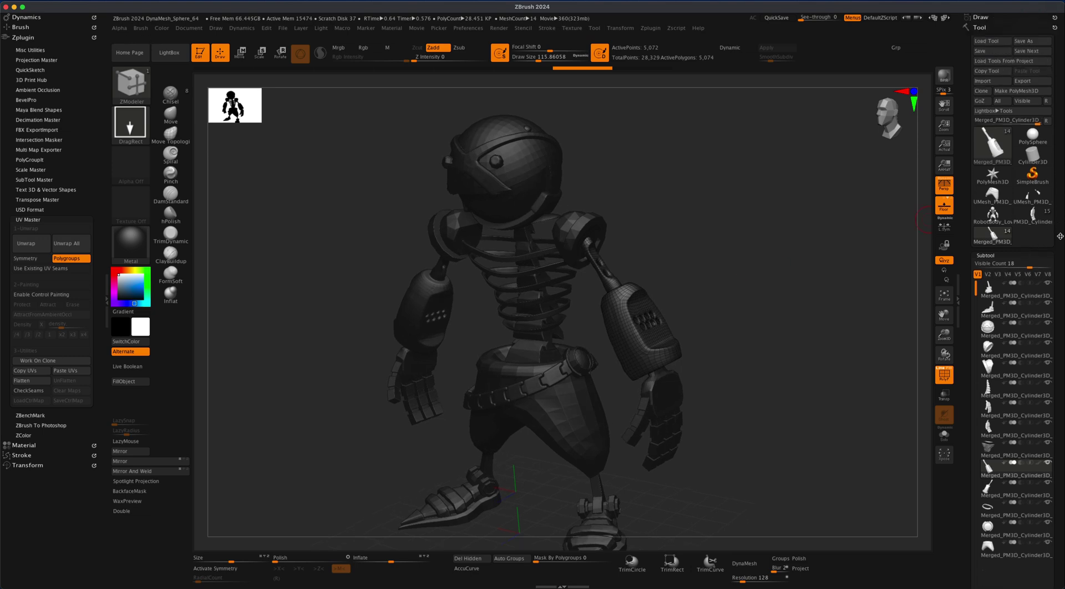
left_click(1029, 82)
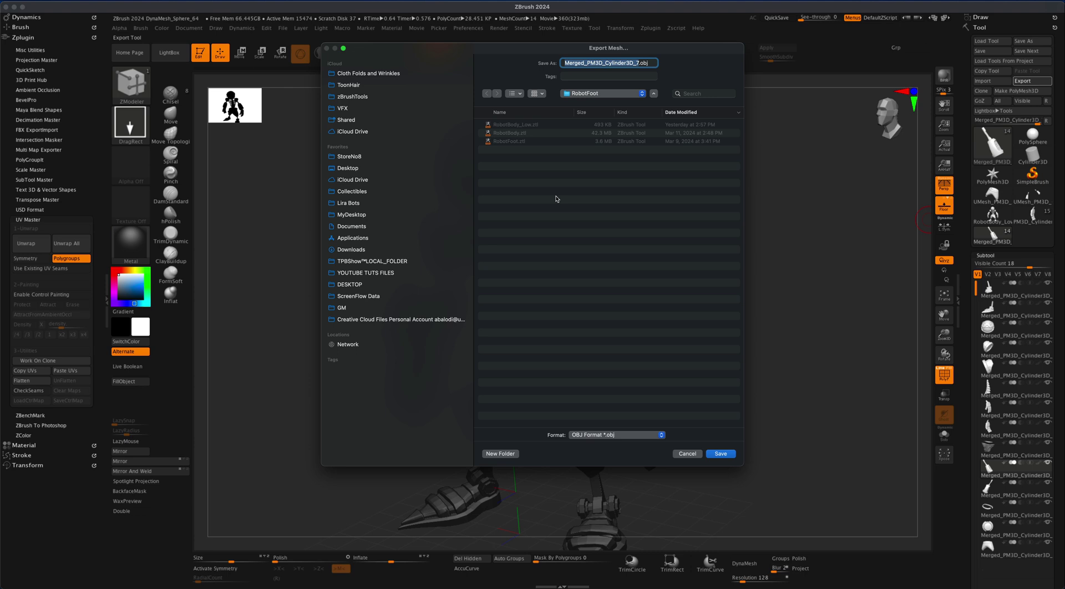
type("arm")
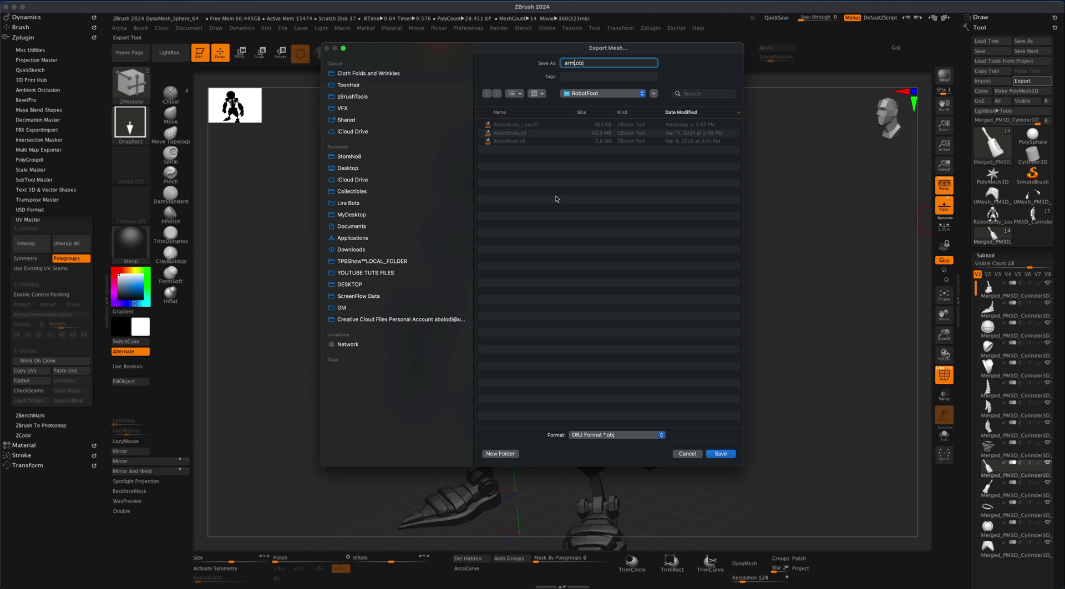
key("Return")
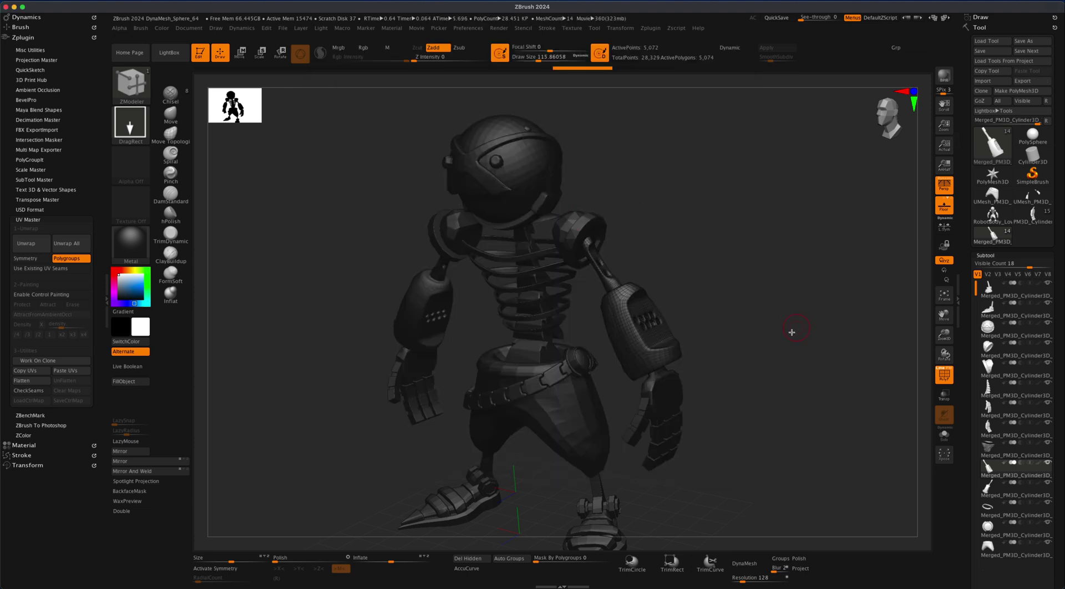
mouse_move(775, 346)
left_mouse_down()
mouse_move(784, 331)
mouse_move(772, 342)
mouse_move(787, 351)
left_mouse_up()
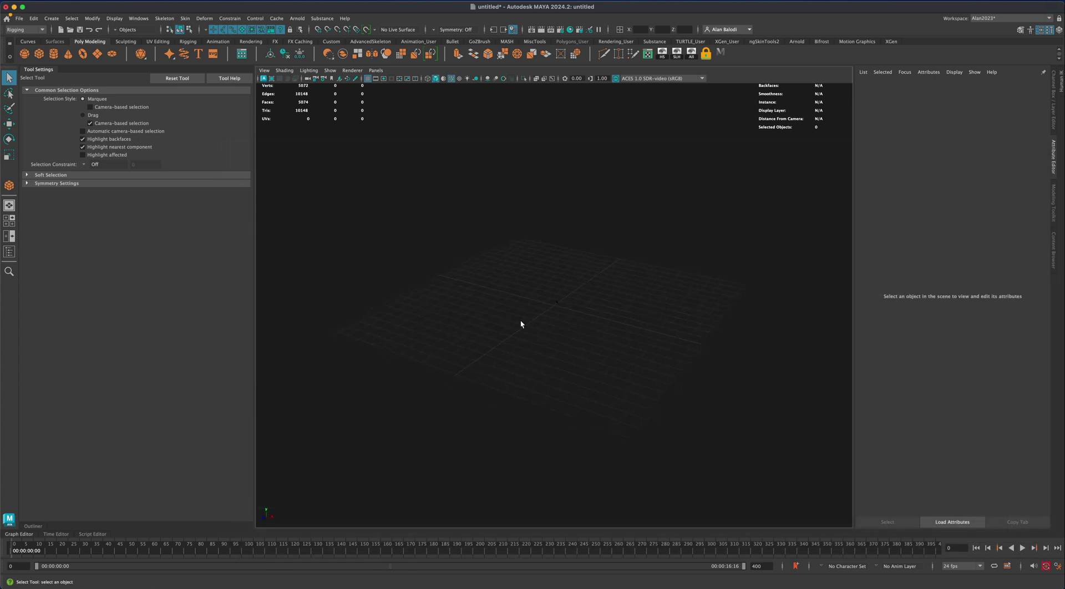
Switch to Maya, select the imported arm mesh and frame it in the perspective view
left_click_drag(519, 282, 582, 328)
left_click_drag(583, 327, 566, 351, "alt")
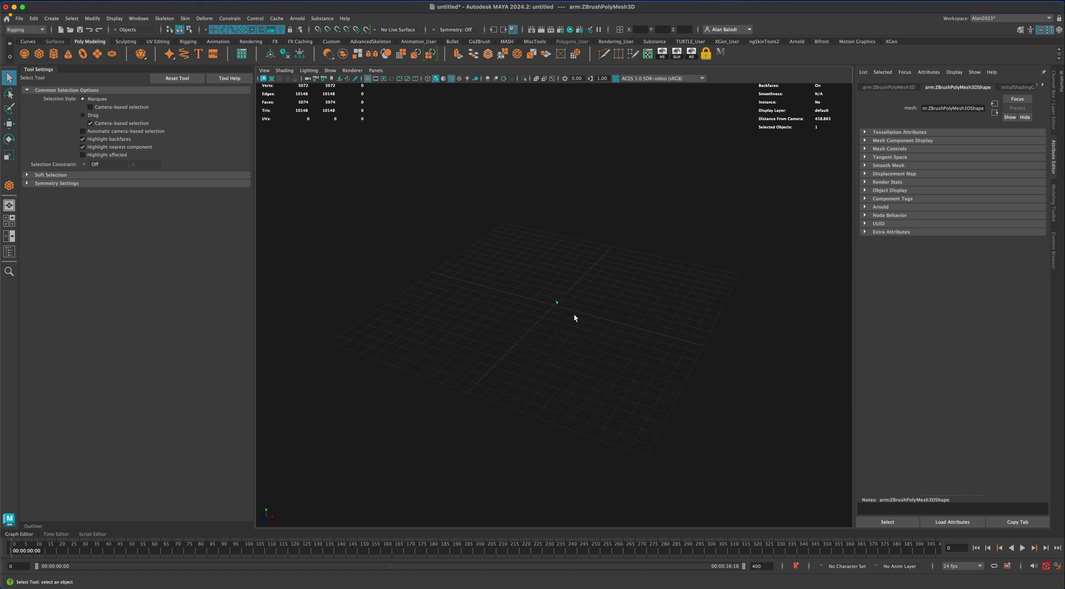
key("alt")
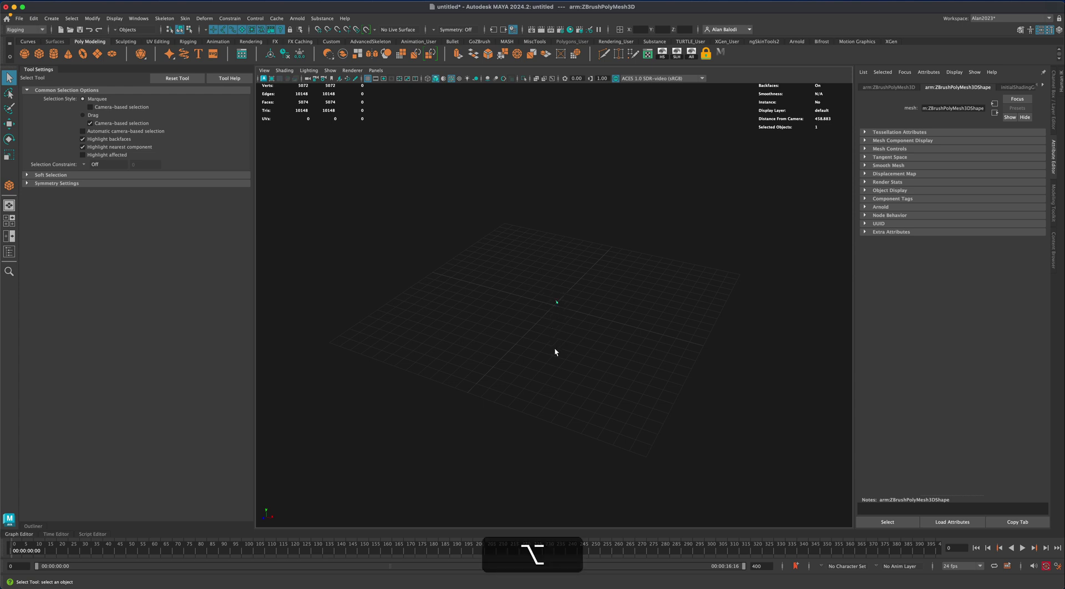
key("alt+f")
left_click_drag(584, 348, 698, 358, "alt")
left_click_drag(494, 311, 411, 334, "alt")
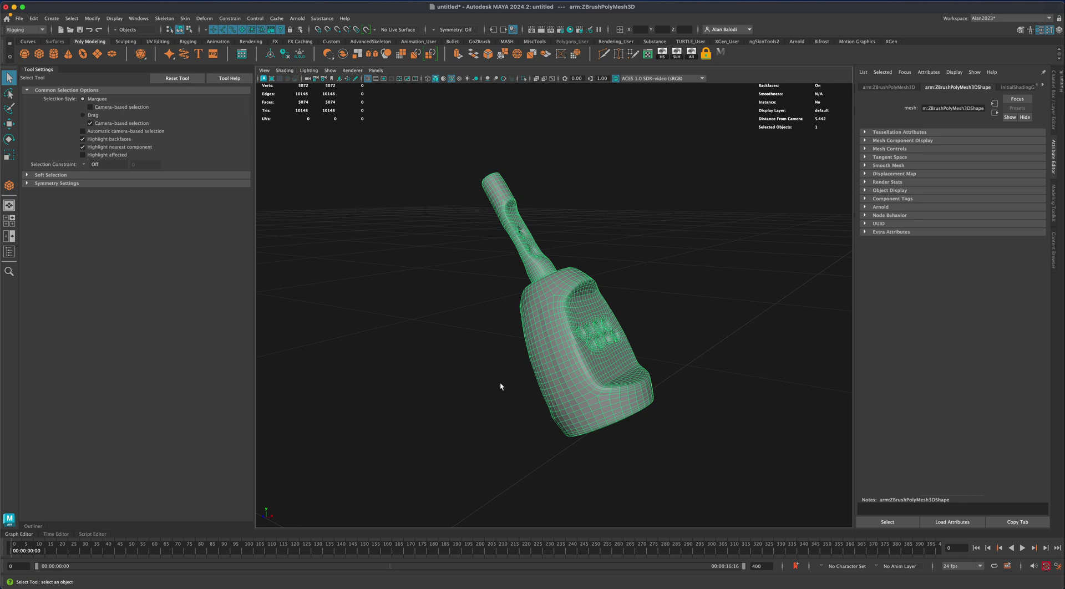
scroll(500, 384, "down", 5)
left_click_drag(499, 385, 469, 359, "alt")
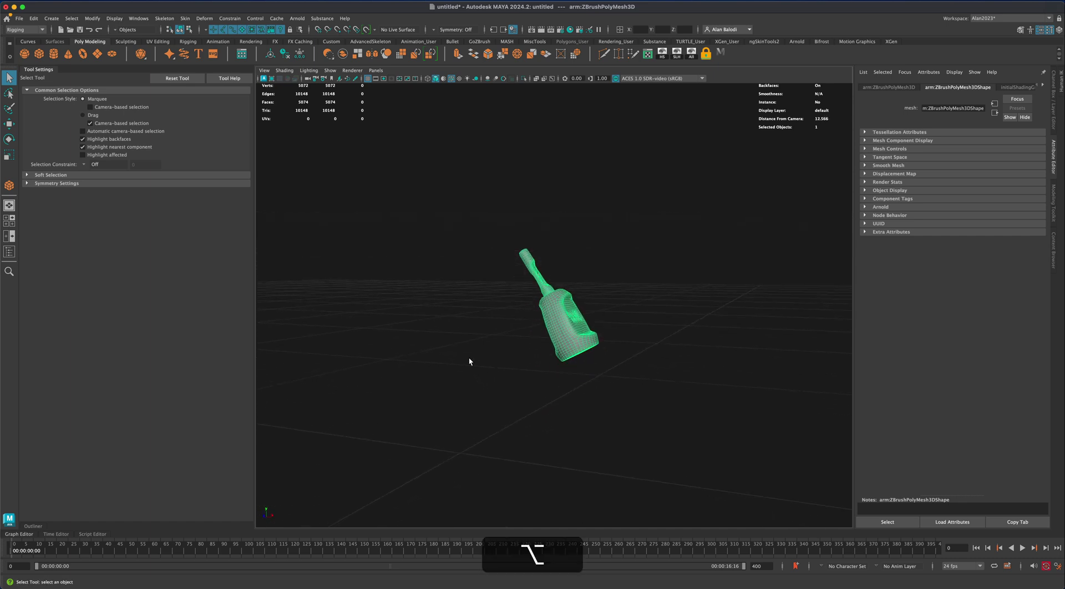
Center the pivot of the arm mesh and show it with the Move tool
left_click(9, 155)
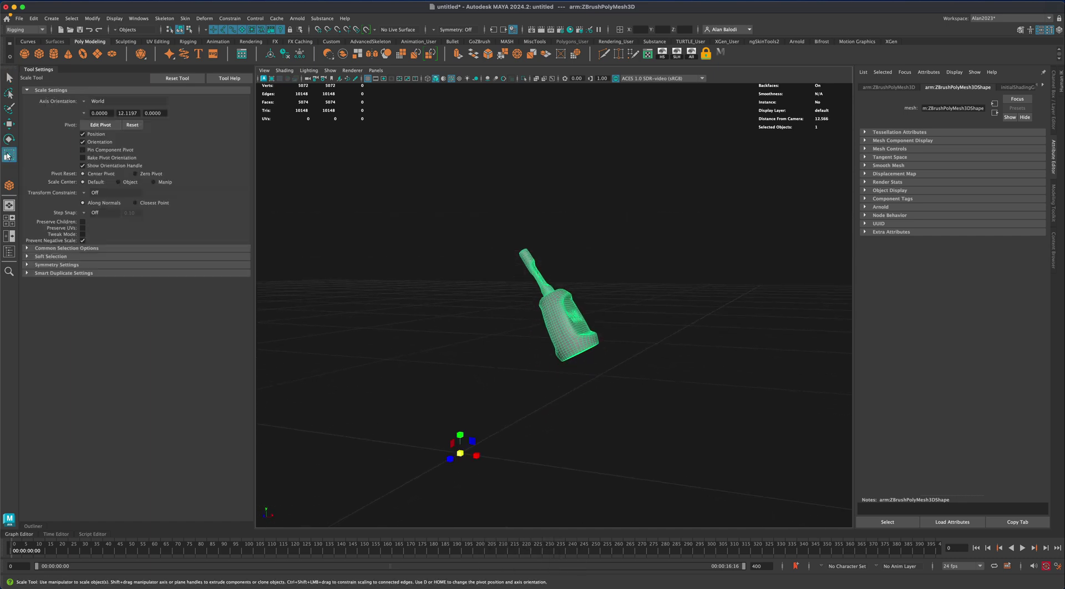
left_click_drag(480, 214, 634, 387)
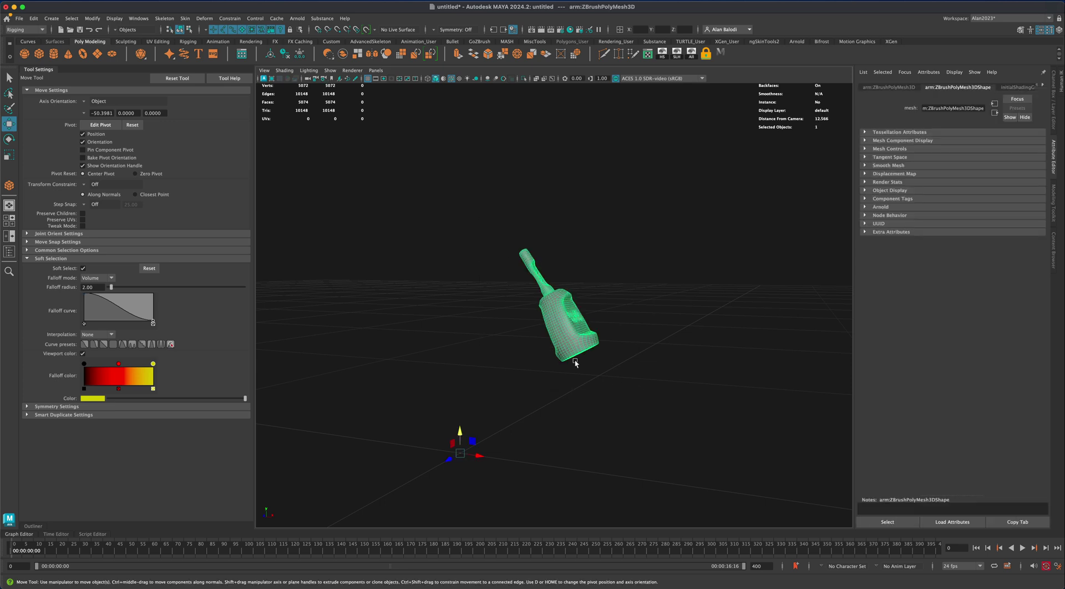
left_click(272, 56)
Set the arm mesh's Scale X, Y and Z to 20
left_click(1055, 112)
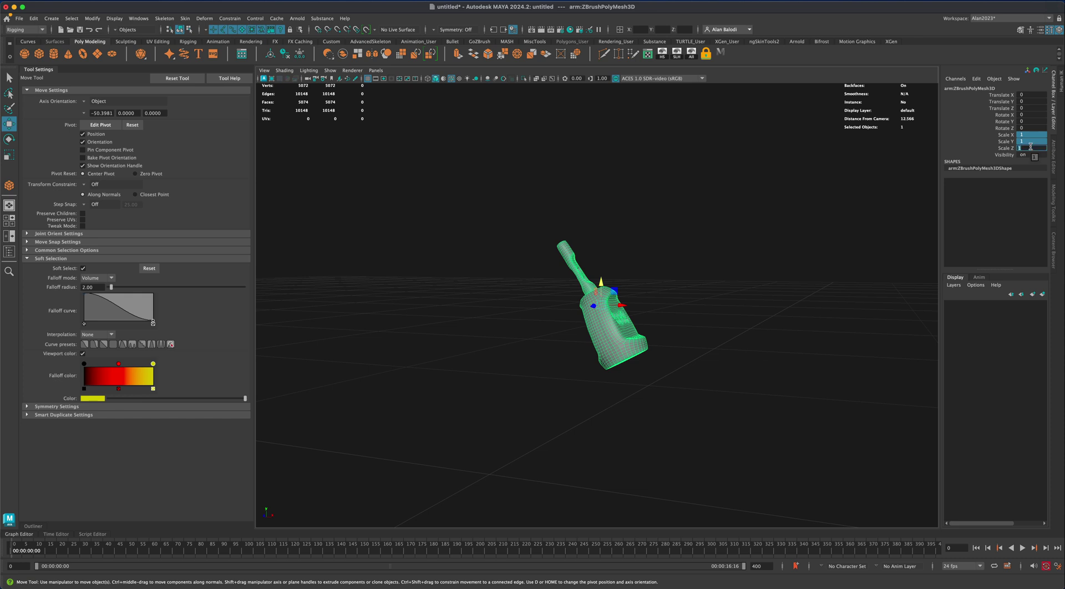
type("20")
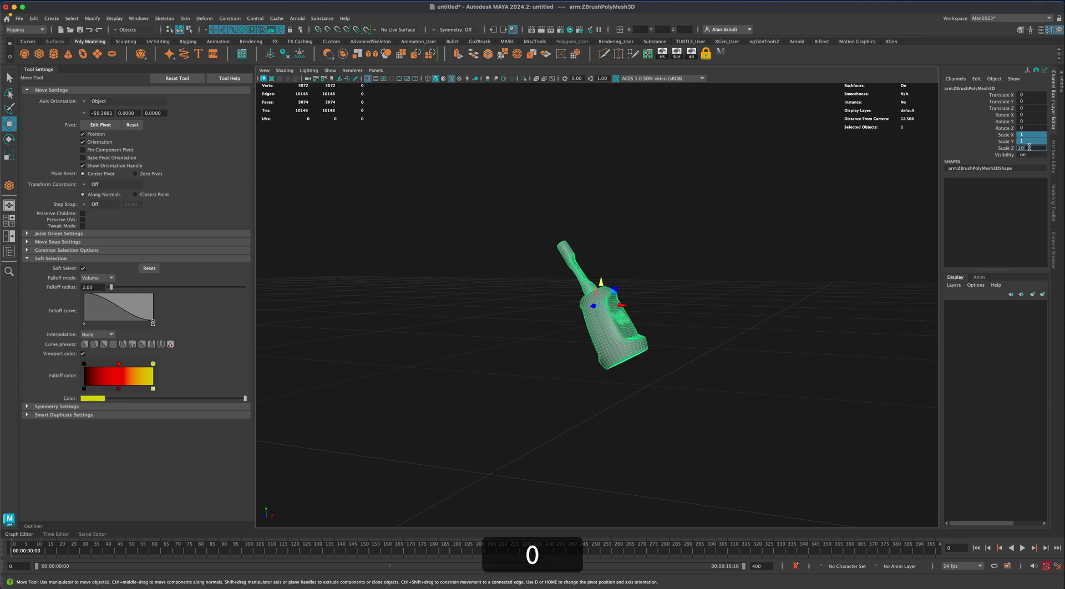
key("Return")
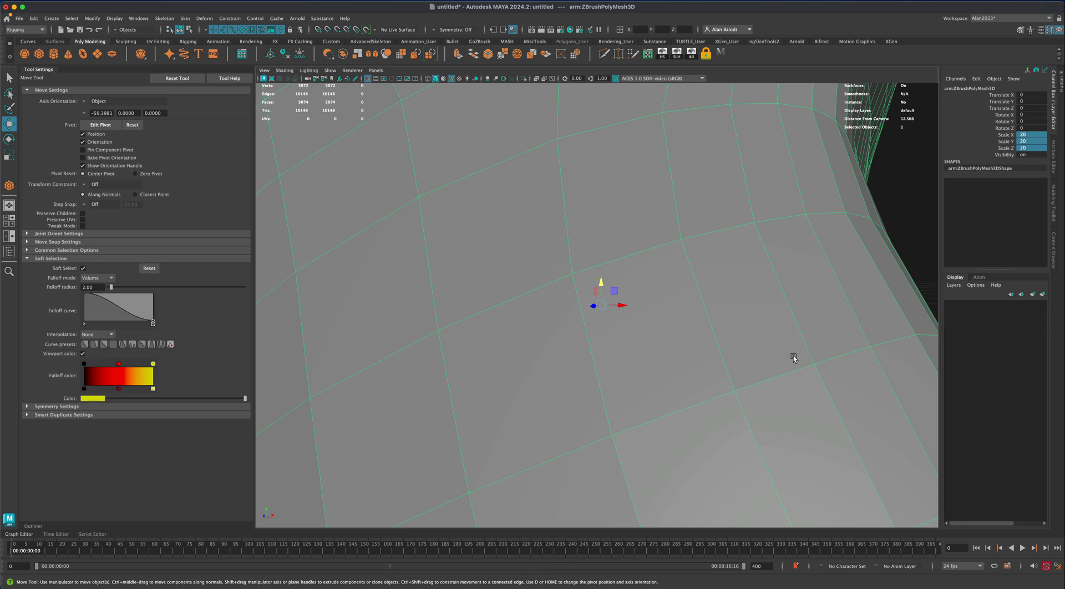
Frame the enlarged arm mesh and examine its shape and wireframe from several angles
key("f")
left_click_drag(793, 358, 788, 324, "alt")
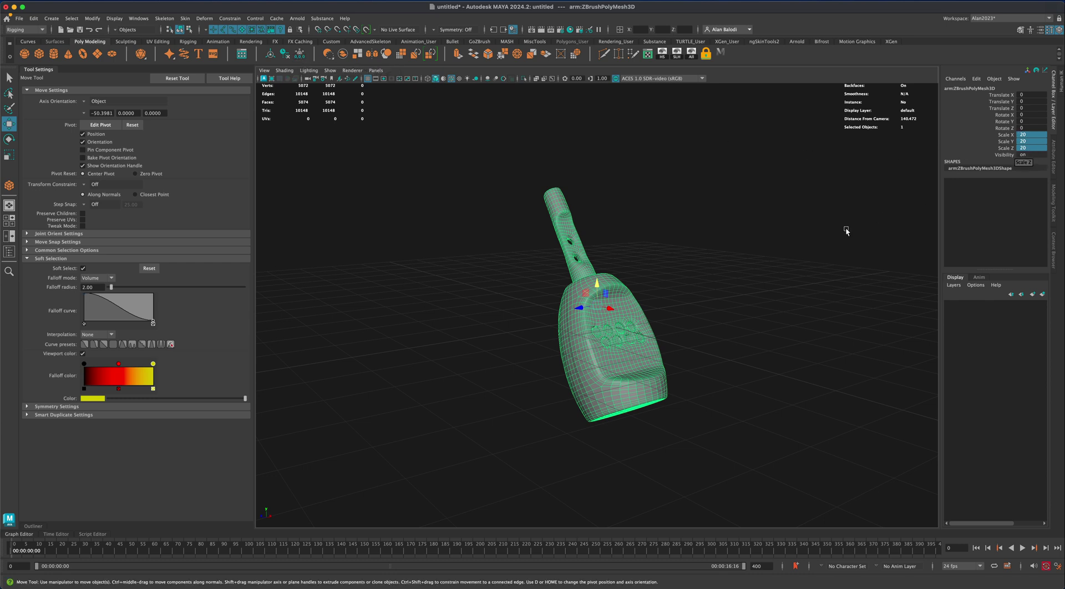
left_click_drag(847, 230, 836, 241, "alt")
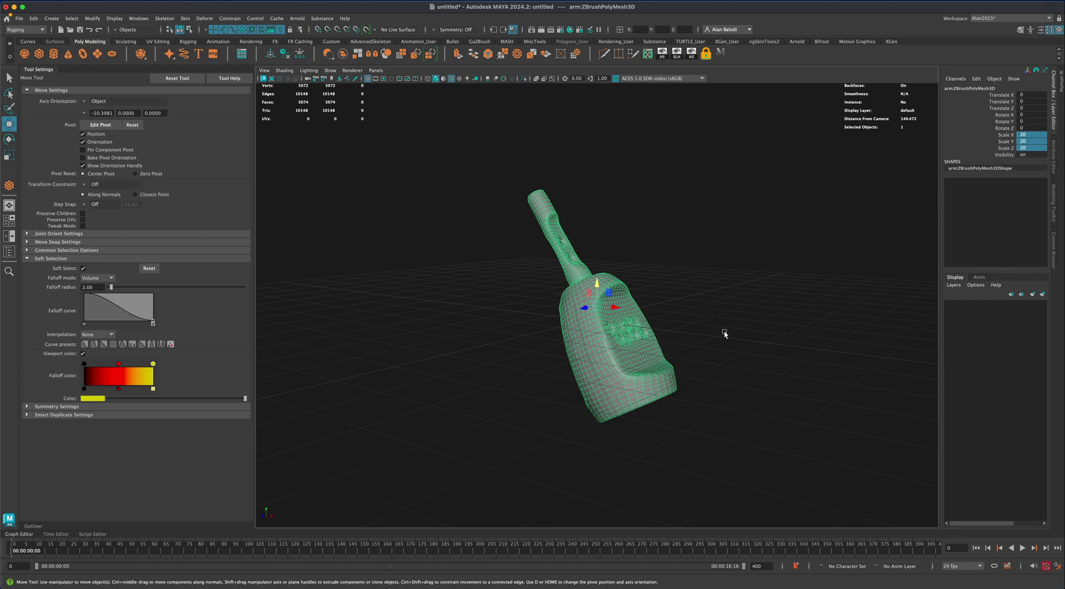
mouse_move(724, 333)
left_mouse_down("alt")
mouse_move(749, 326)
mouse_move(723, 324)
left_mouse_up("alt")
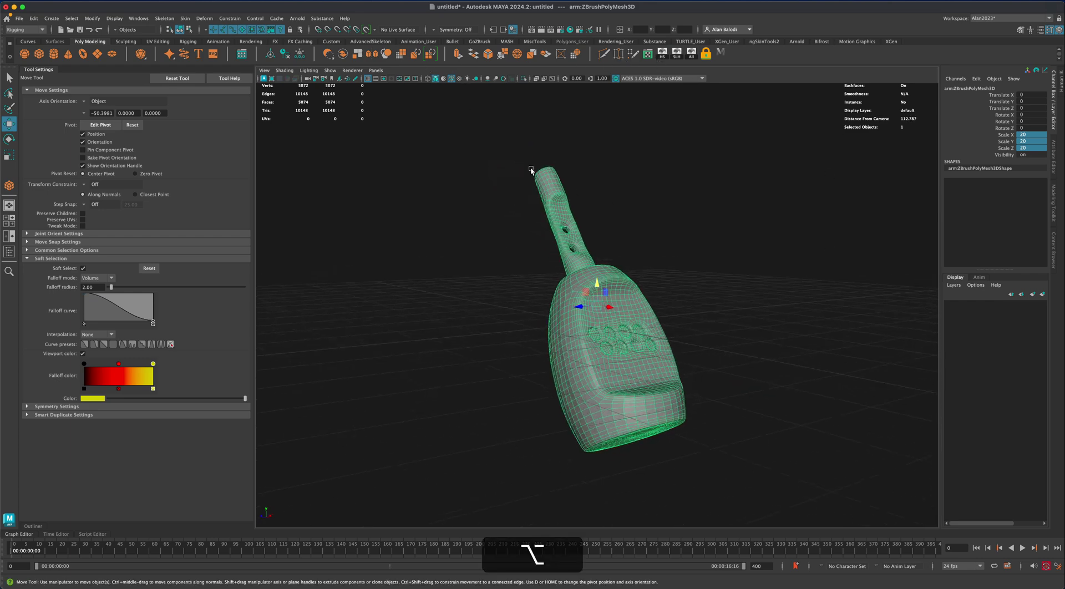
left_click_drag(662, 272, 706, 283, "alt")
mouse_move(784, 332)
left_mouse_down("alt")
mouse_move(755, 330)
mouse_move(773, 337)
left_mouse_up("alt")
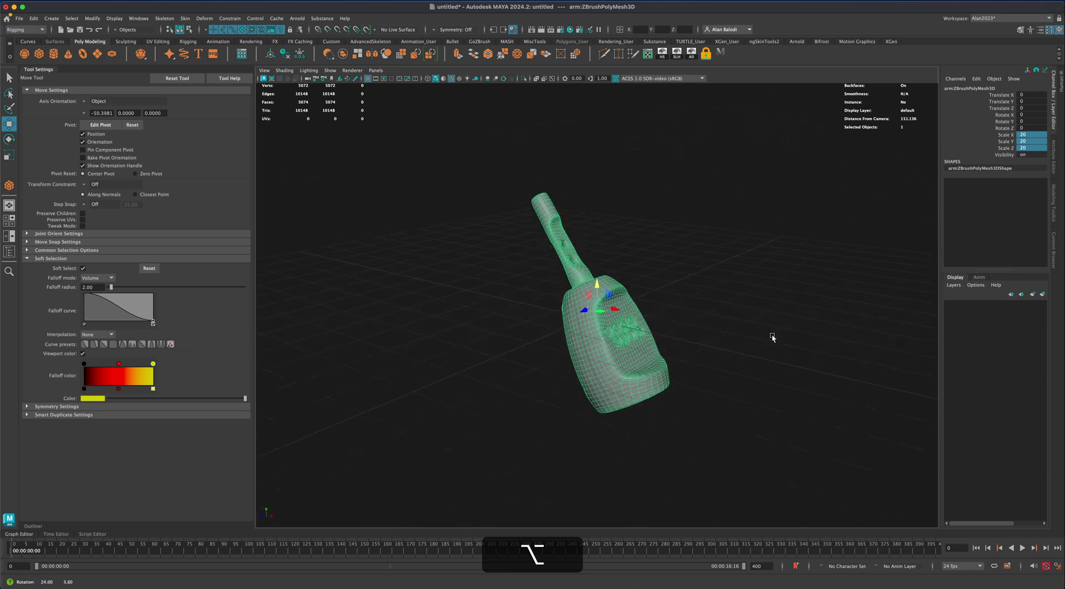
mouse_move(513, 295)
left_mouse_down("alt")
mouse_move(502, 304)
mouse_move(518, 302)
left_mouse_up("alt")
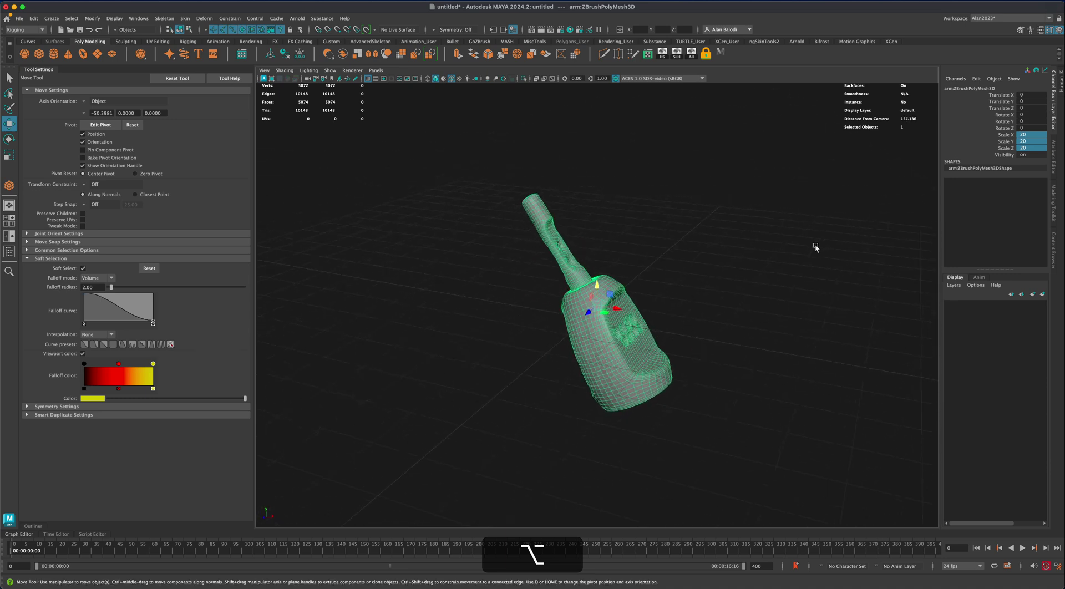
middle_click_drag(816, 248, 814, 251, "alt")
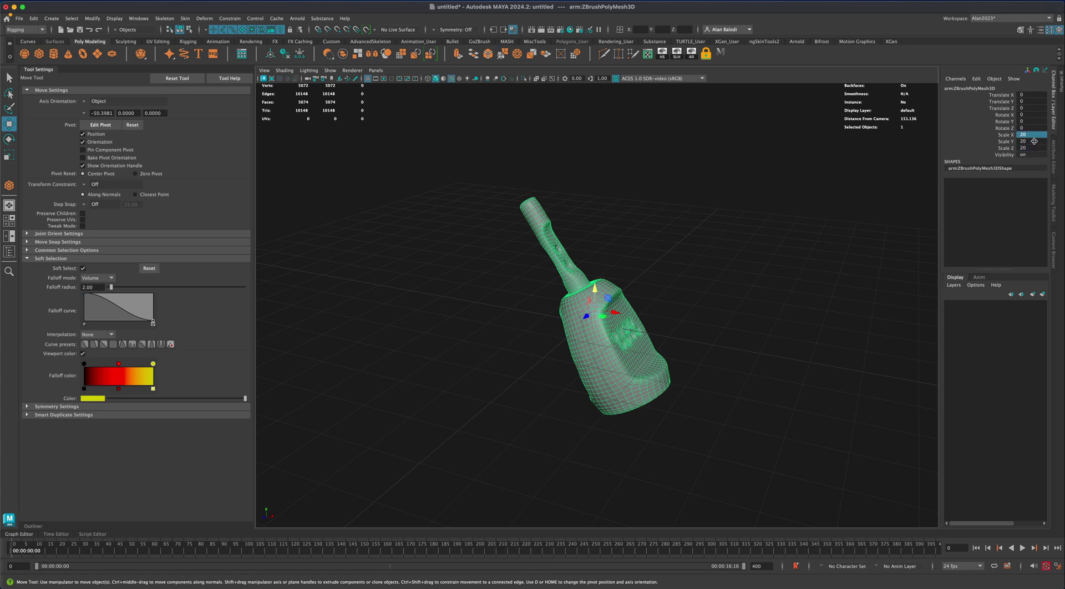
Reset the arm mesh's Scale X, Y and Z to 1
double_click(1033, 148)
type("1")
key("Return")
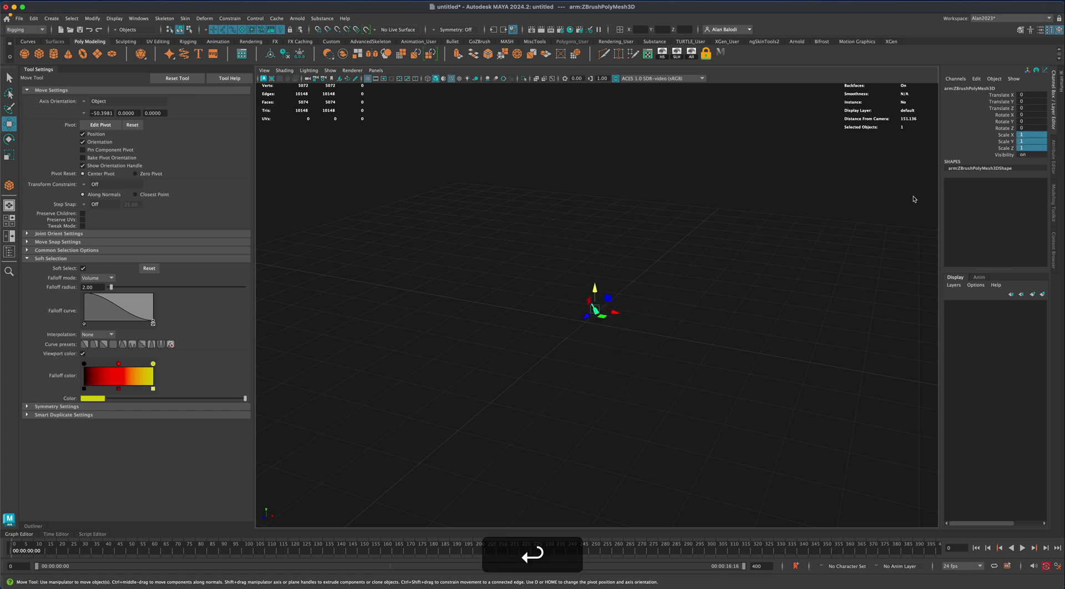
scroll(698, 314, "up", 8)
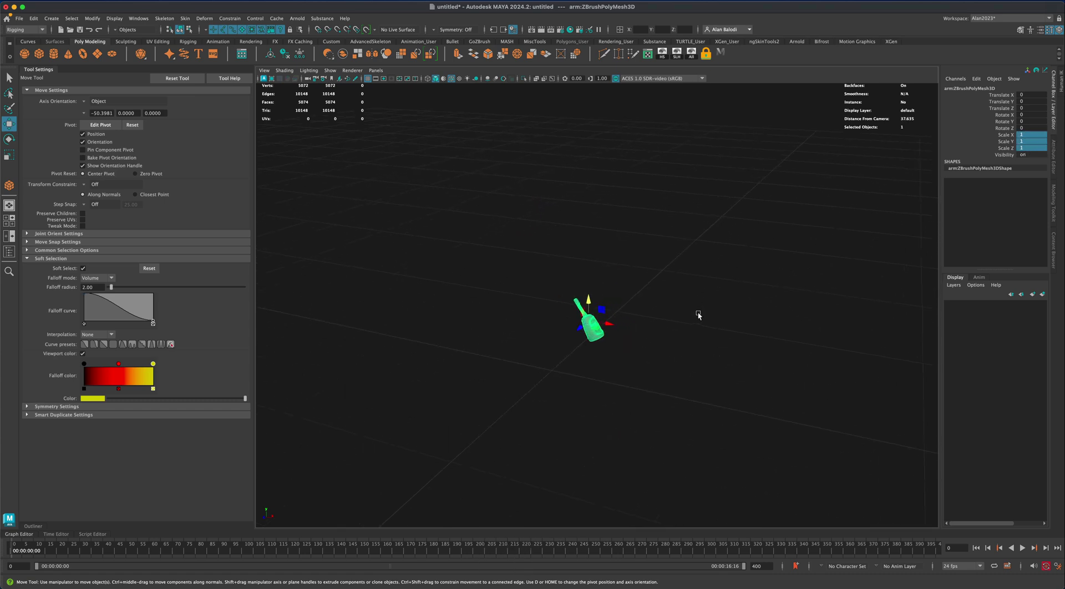
mouse_move(694, 311)
left_mouse_down("alt")
mouse_move(685, 304)
mouse_move(702, 292)
mouse_move(706, 309)
left_mouse_up("alt")
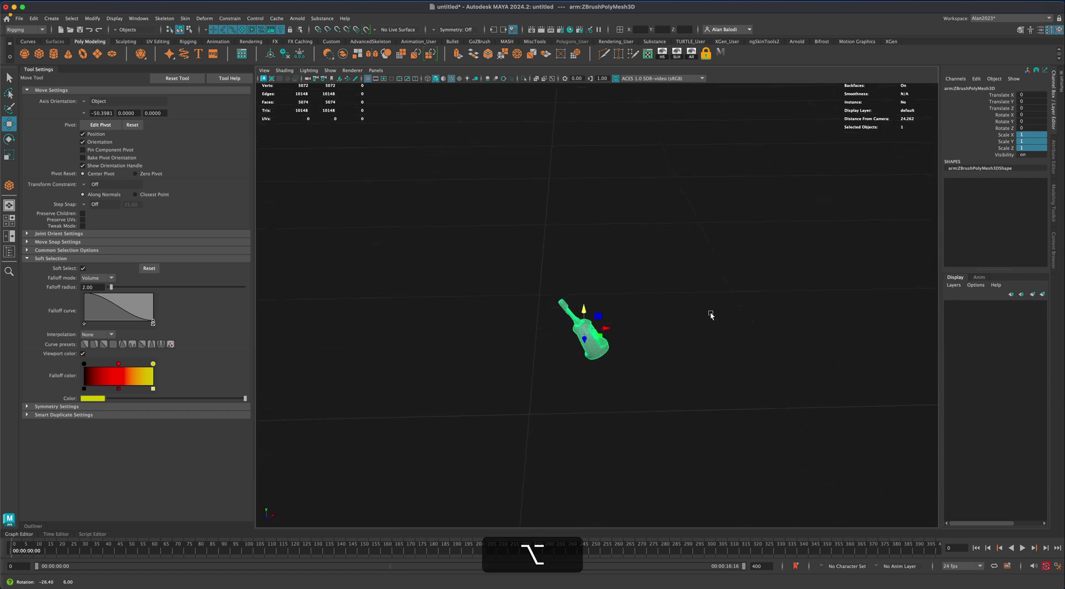
Set the arm mesh's Scale X, Y and Z to 25
left_click(1028, 147, "ctrl")
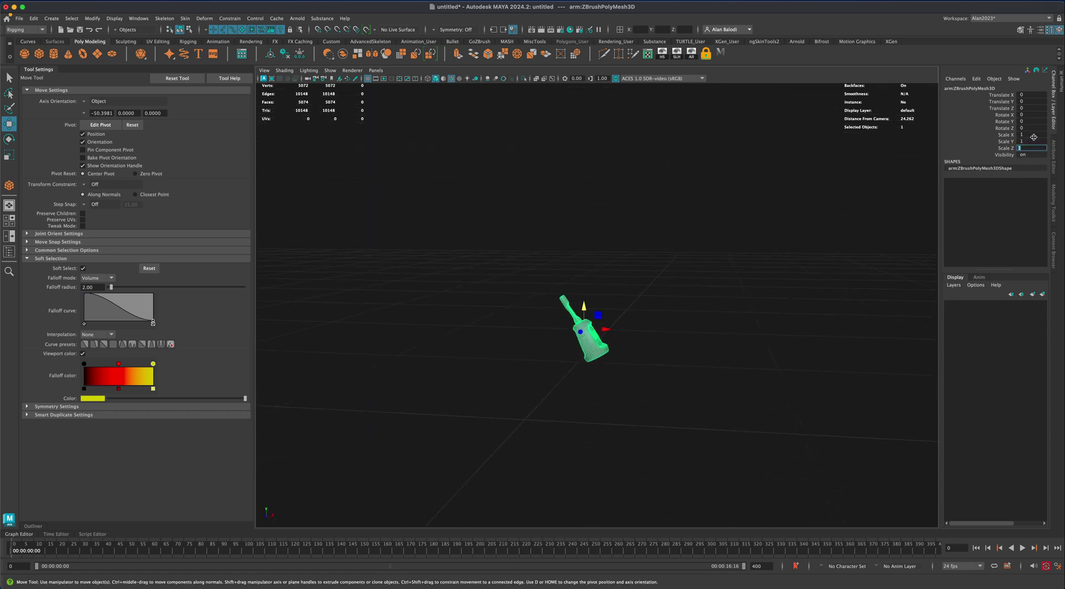
type("25")
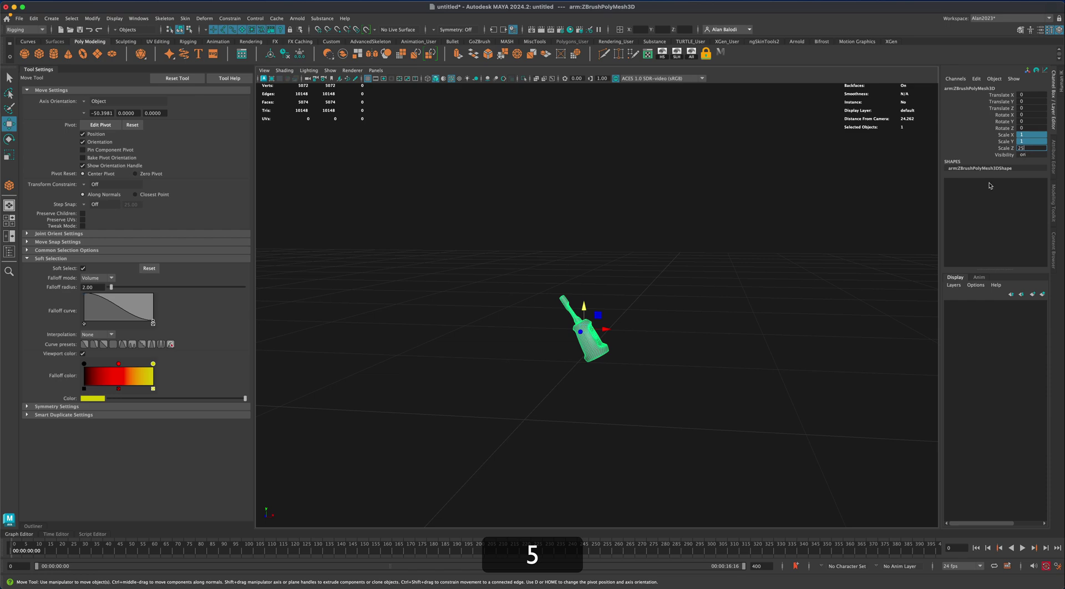
key("Return")
scroll(780, 305, "down", 10)
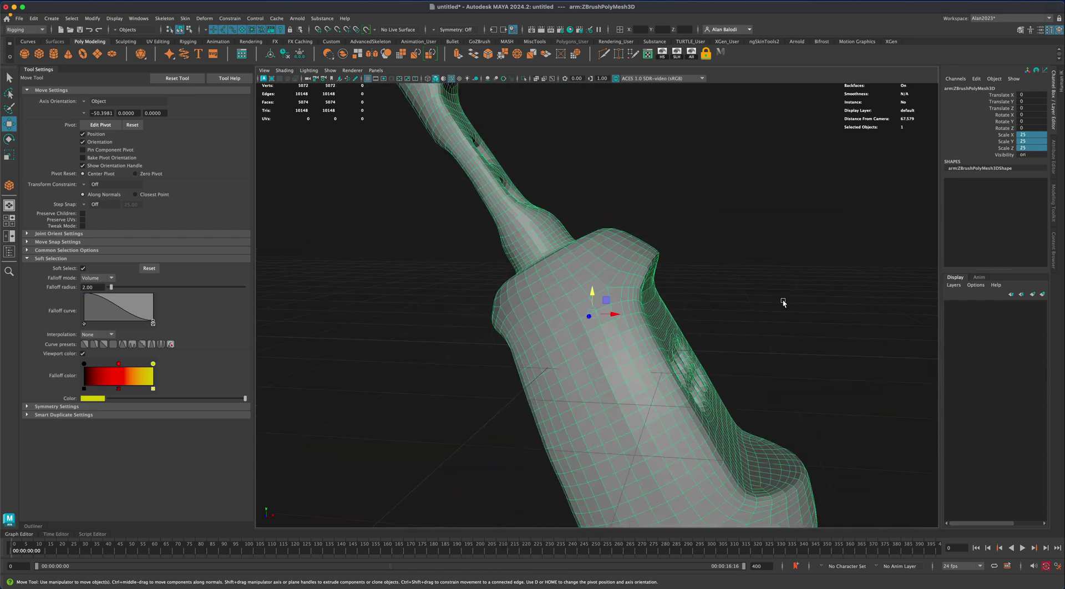
middle_click_drag(781, 305, 759, 268, "alt")
left_click_drag(758, 268, 739, 285, "alt")
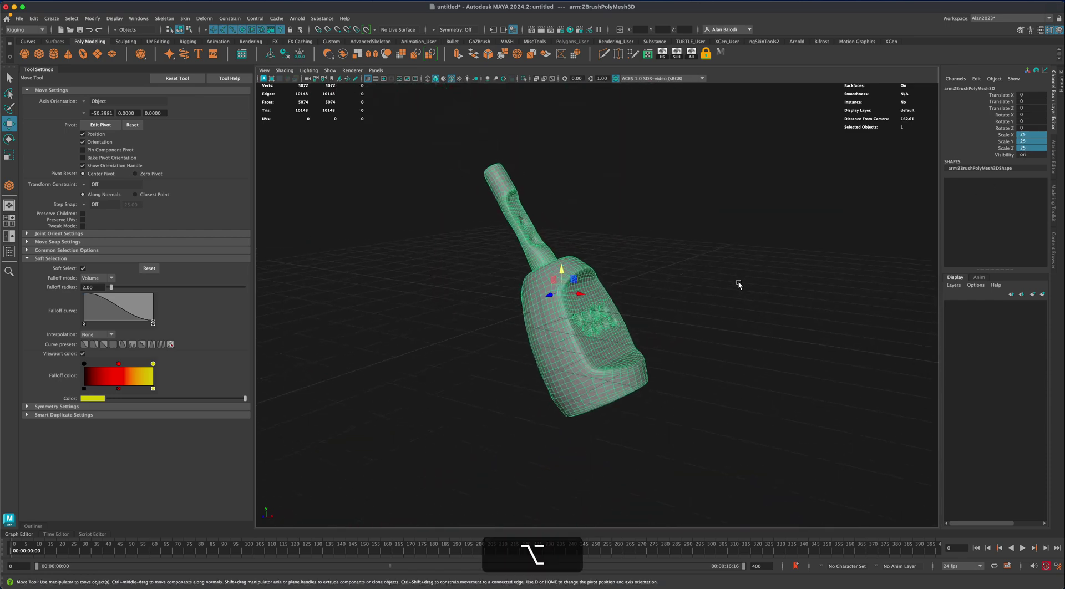
right_click_drag(739, 285, 755, 273, "alt")
middle_click_drag(755, 272, 747, 285, "alt")
left_click_drag(748, 286, 727, 278, "alt")
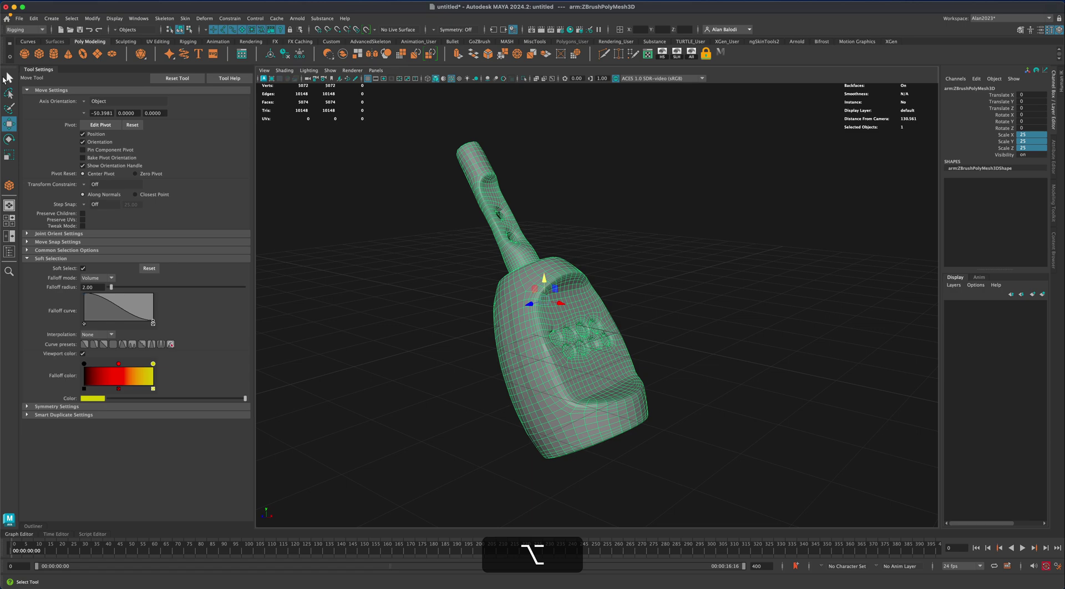
Make the arm mesh a live surface and display its entry in the Outliner
left_click(7, 77)
left_click_drag(417, 277, 450, 288, "alt")
left_click(455, 267)
left_click(537, 270)
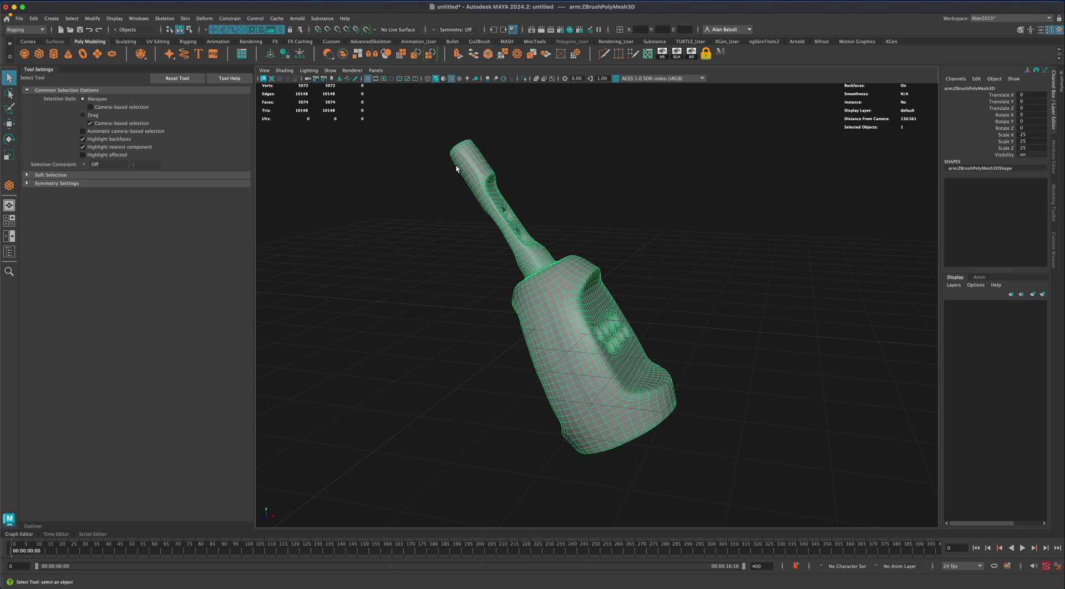
left_click(366, 30)
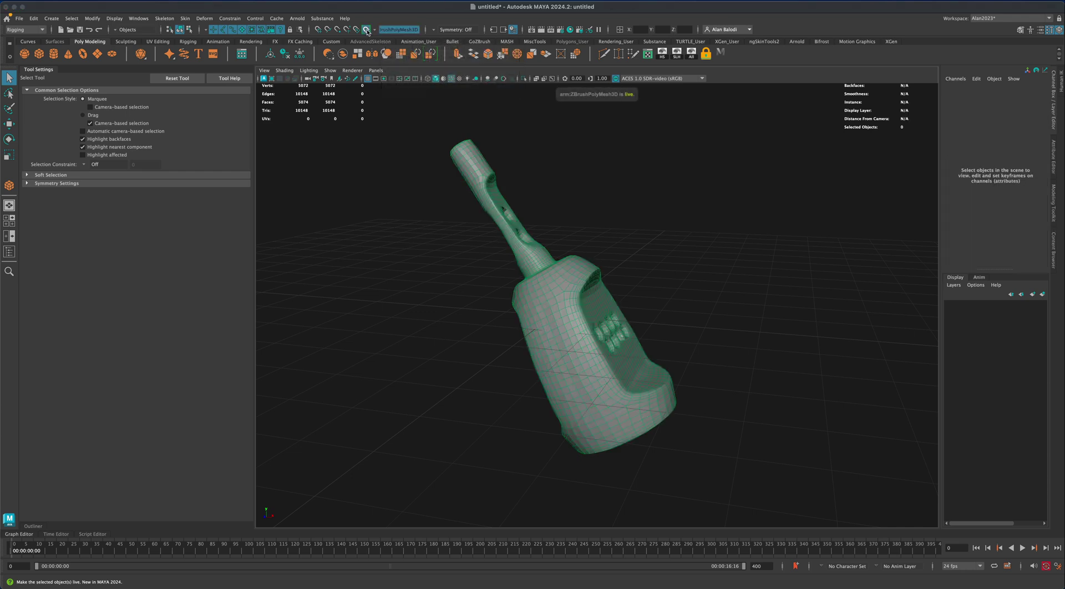
left_click(35, 525)
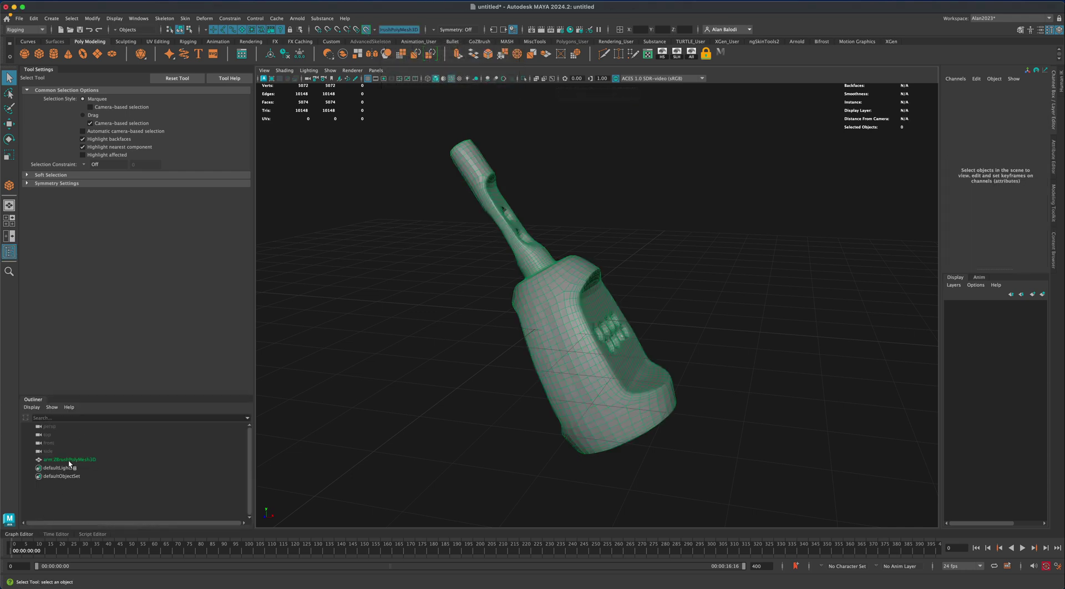
mouse_move(368, 446)
left_mouse_down("alt")
mouse_move(387, 442)
mouse_move(354, 449)
mouse_move(371, 440)
left_mouse_up("alt")
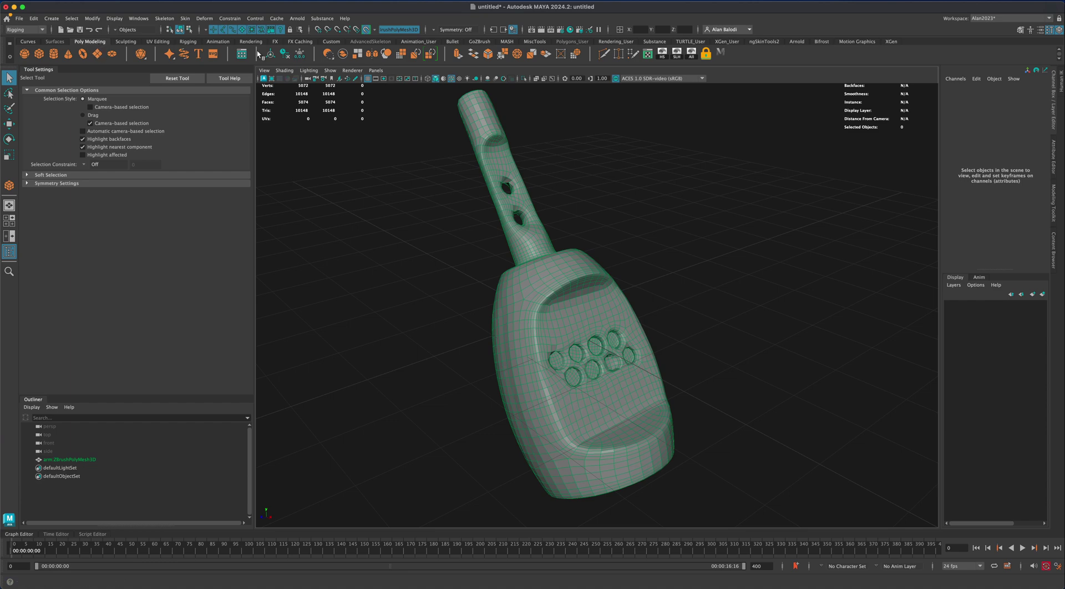
With Quad Draw, place four dots on the forearm's shoulder between the neck and the recess and fill them as a quad
left_click(634, 53)
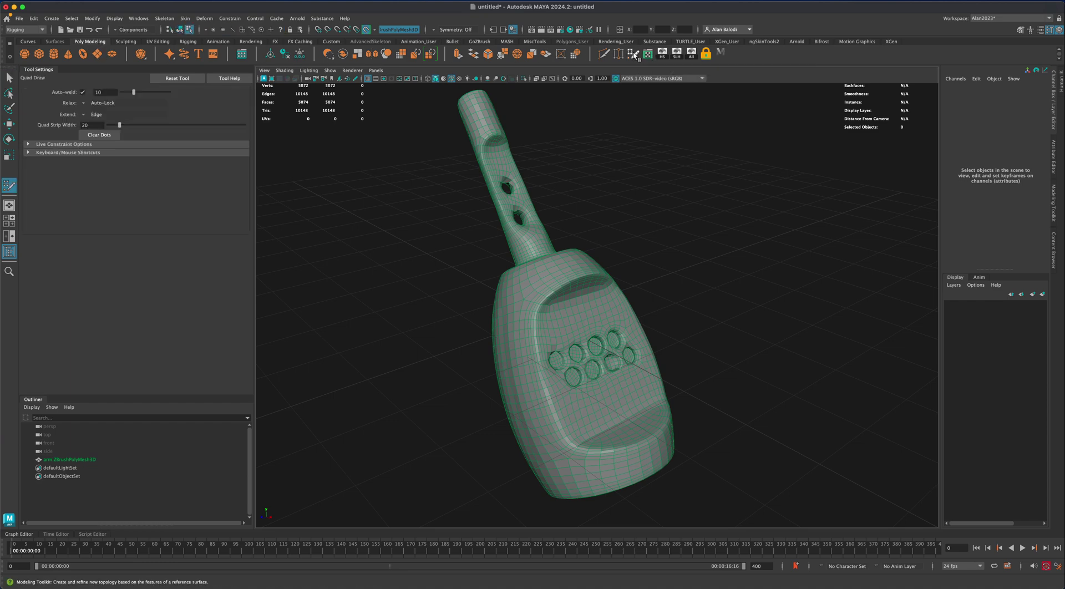
left_click_drag(666, 266, 663, 263, "alt")
scroll(663, 264, "up", 3, "alt")
middle_click_drag(664, 264, 720, 262, "alt")
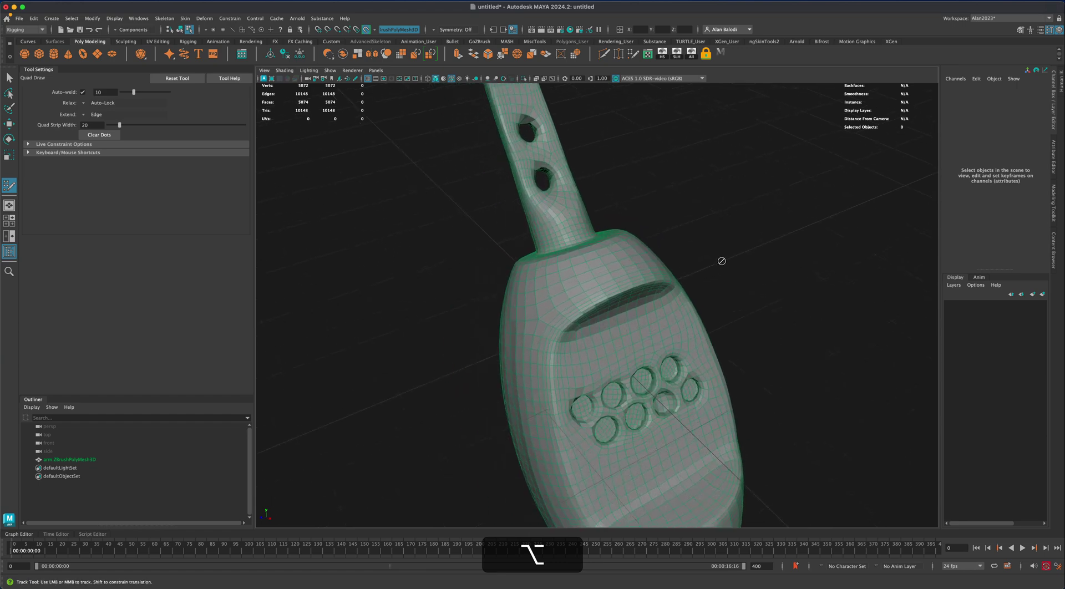
scroll(720, 260, "up", 2, "alt")
left_click_drag(720, 259, 725, 262, "alt")
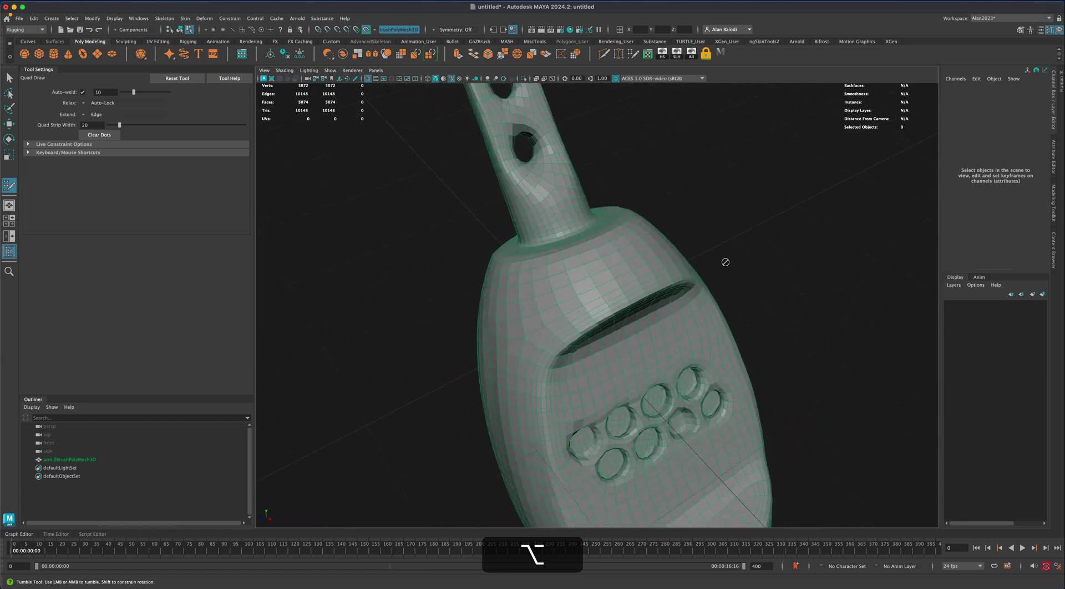
mouse_move(725, 261)
middle_mouse_down("alt")
mouse_move(711, 293)
mouse_move(714, 268)
middle_mouse_up("alt")
scroll(711, 292, "up", 2, "alt")
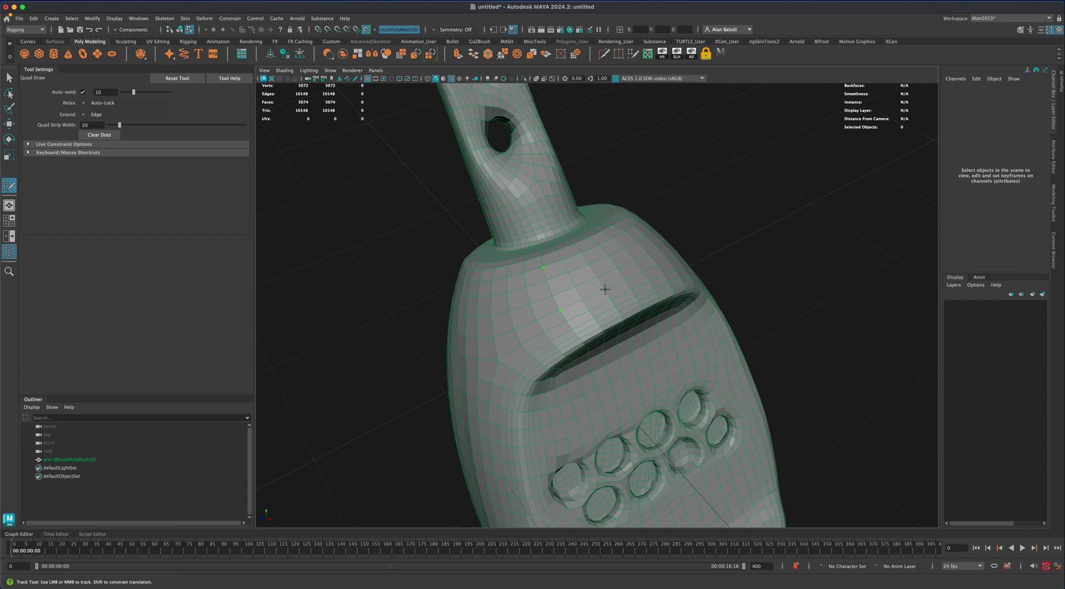
left_click(583, 254, "shift")
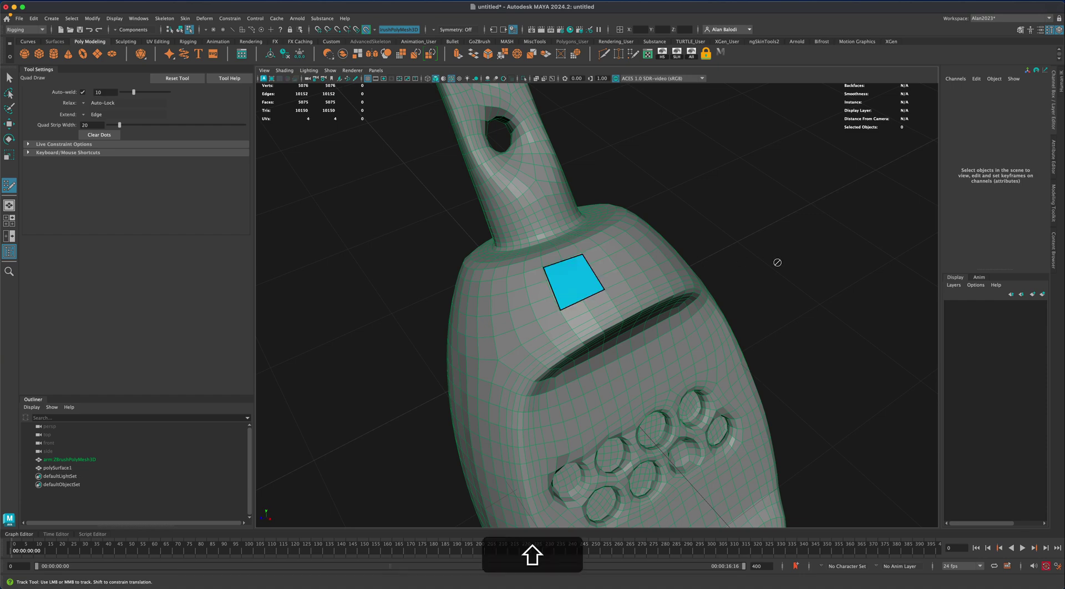
Add two more dot pairs beside the first quad and fill them as two adjoining quads along the shoulder
left_click_drag(756, 285, 713, 297, "alt")
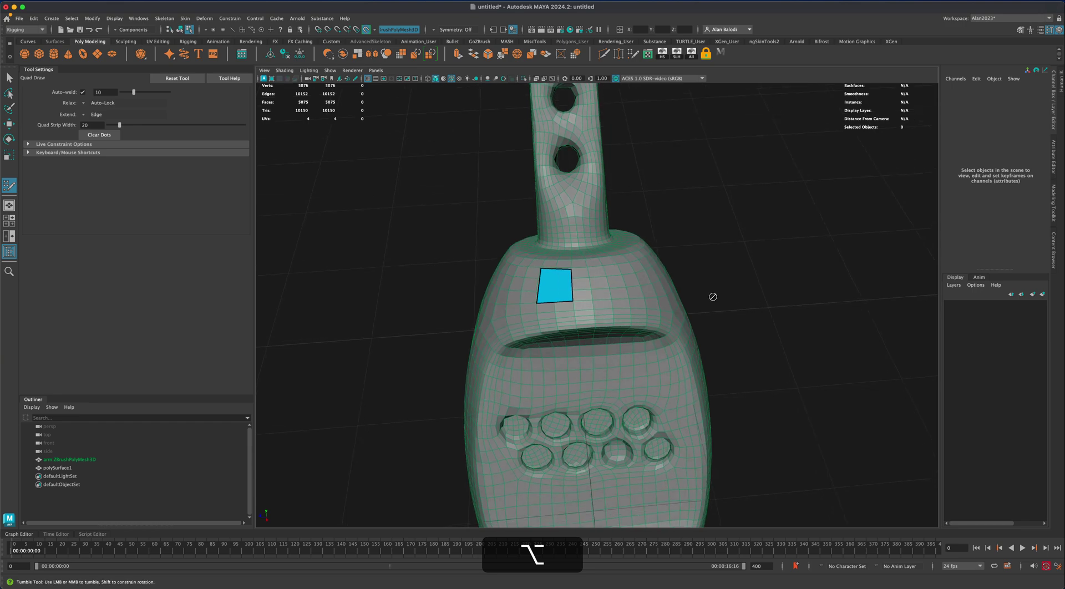
left_click(610, 299)
left_click(594, 285, "shift")
left_click_drag(713, 283, 594, 308, "alt")
left_click(589, 330)
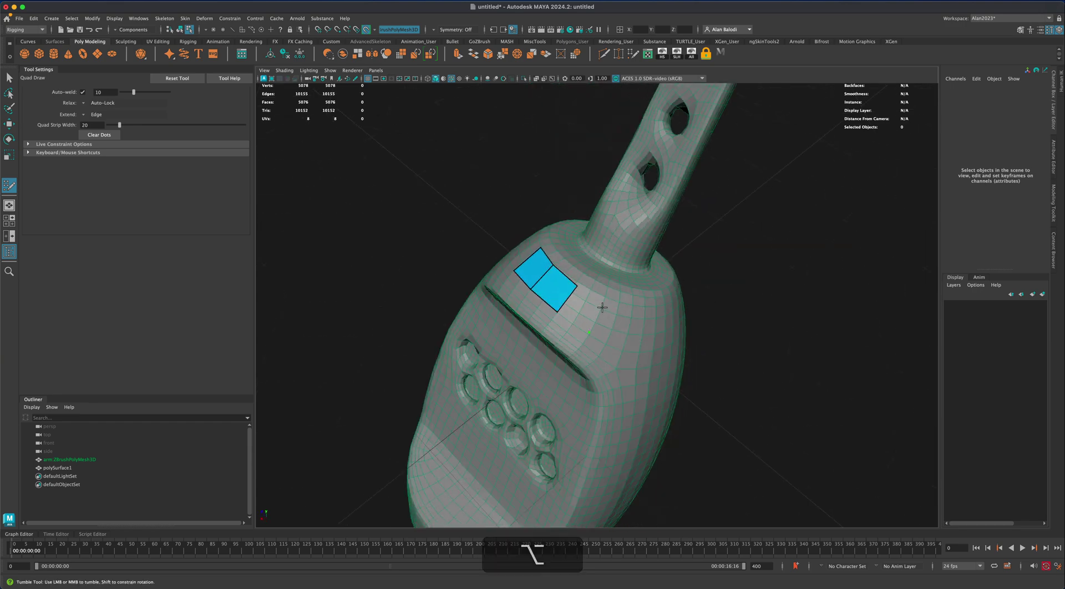
left_click(604, 304)
left_click(583, 308, "shift")
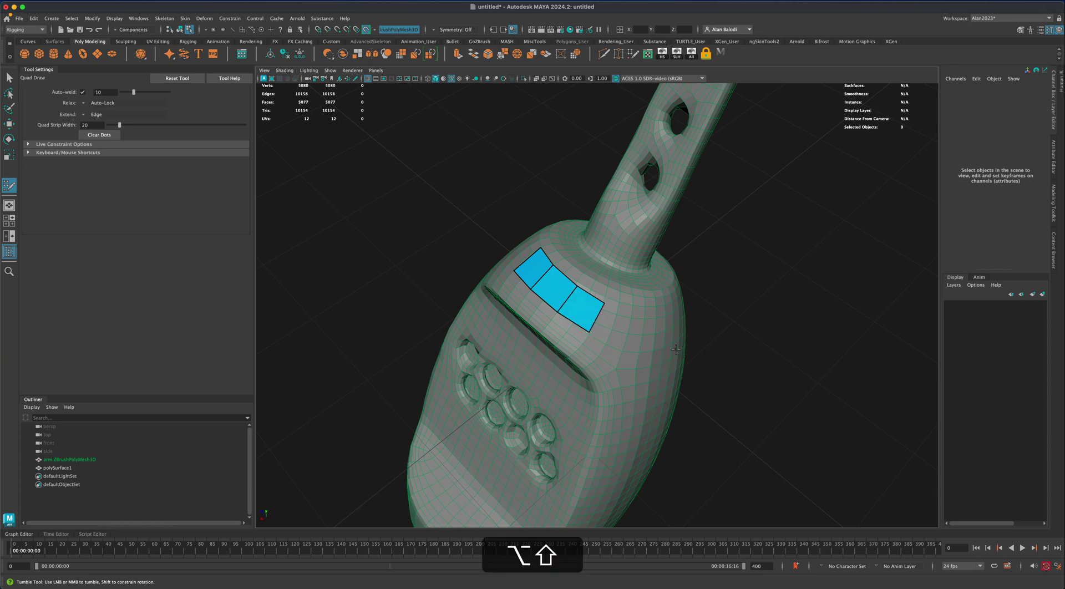
Place two dots further around the shoulder and fill a fourth quad at the end of the strip
left_click_drag(634, 347, 611, 304, "alt")
left_click(596, 306)
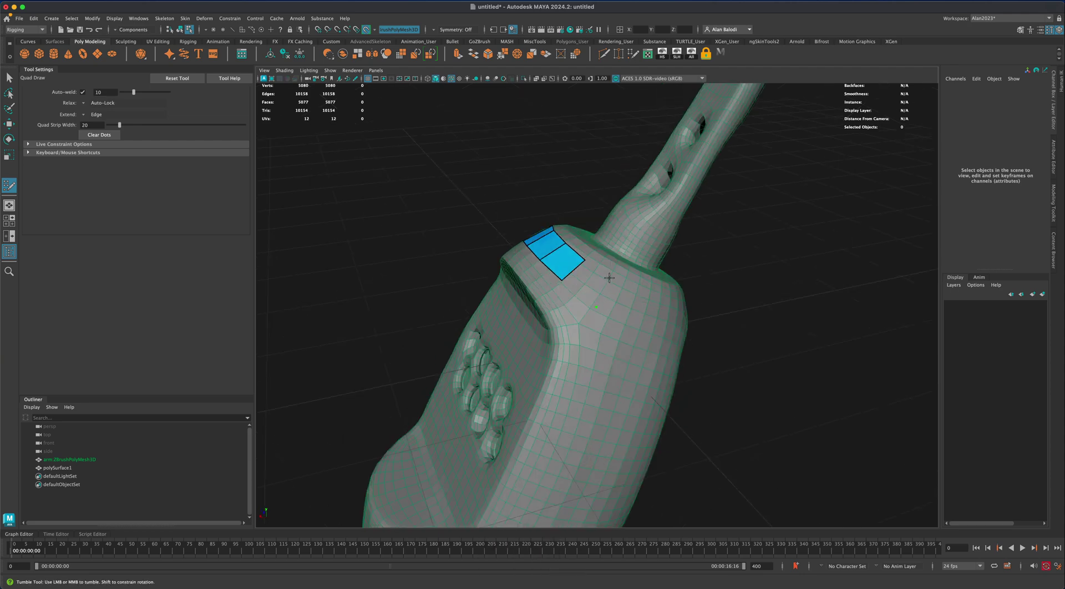
left_click(612, 280)
left_click(599, 288, "shift")
left_click_drag(602, 287, 914, 288, "alt+shift")
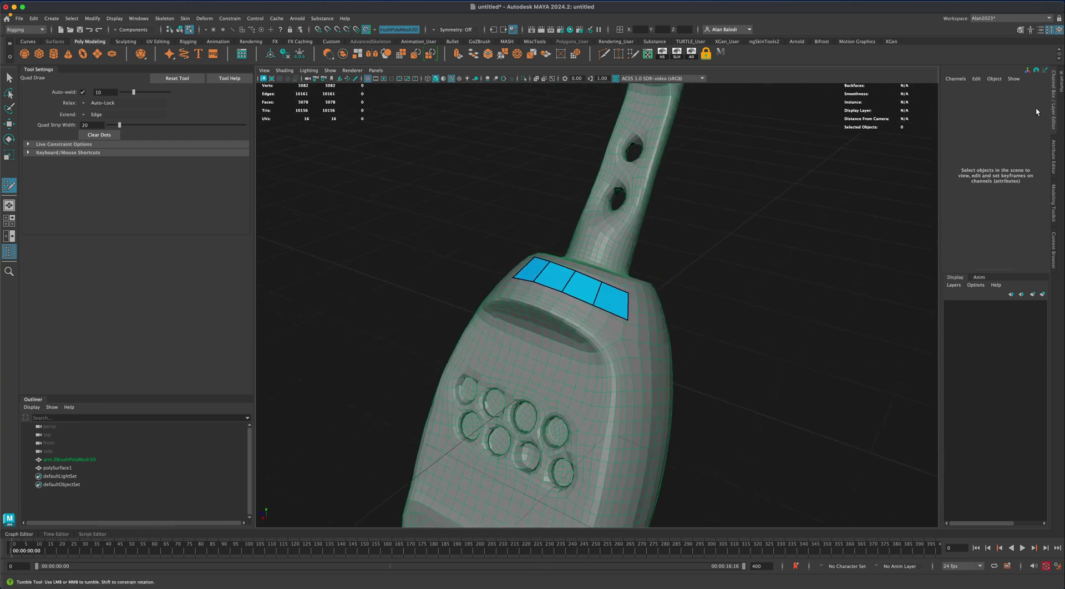
Show the Quad Draw keyboard and mouse shortcut list in the Modeling Toolkit
left_click(1055, 203)
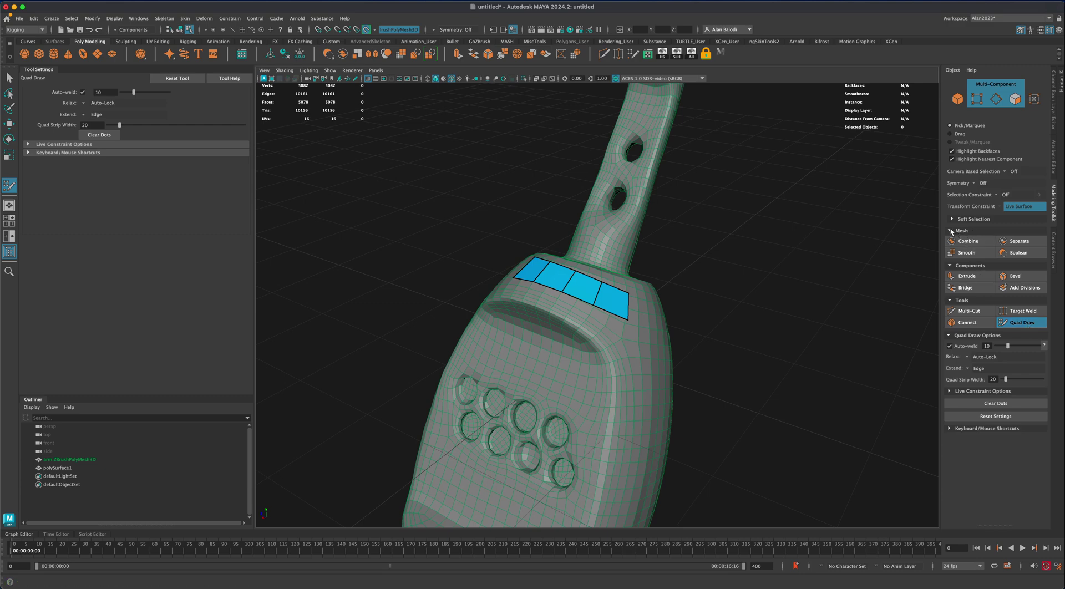
left_click(949, 429)
scroll(965, 449, "down", 5)
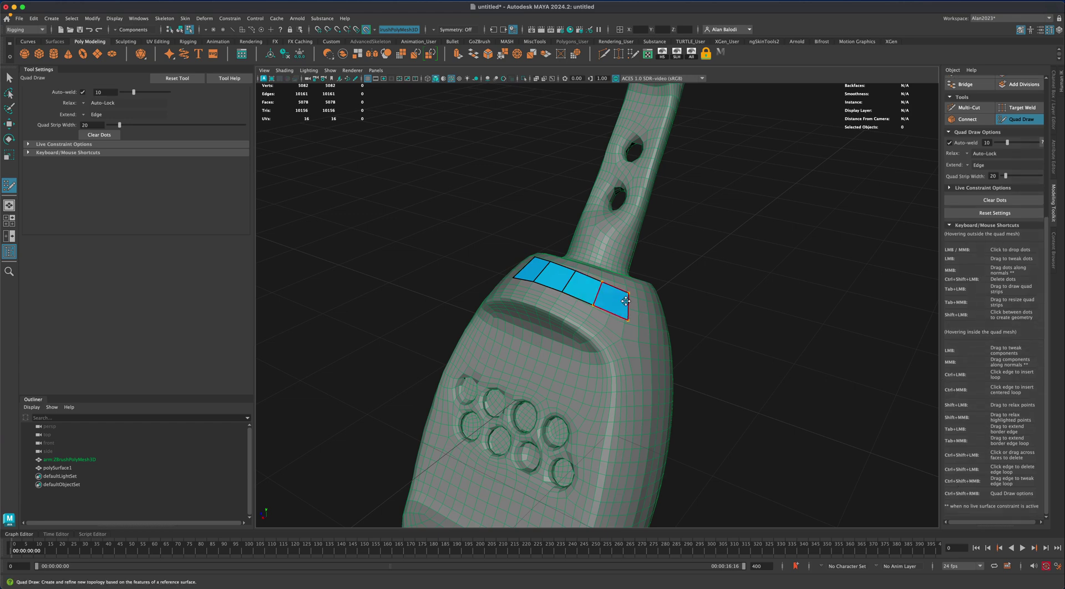
Drop two dots beyond the strip's end on the forearm's side and fill a fifth quad between them
mouse_move(739, 339)
left_mouse_down("alt")
mouse_move(729, 338)
mouse_move(740, 333)
left_mouse_up("alt")
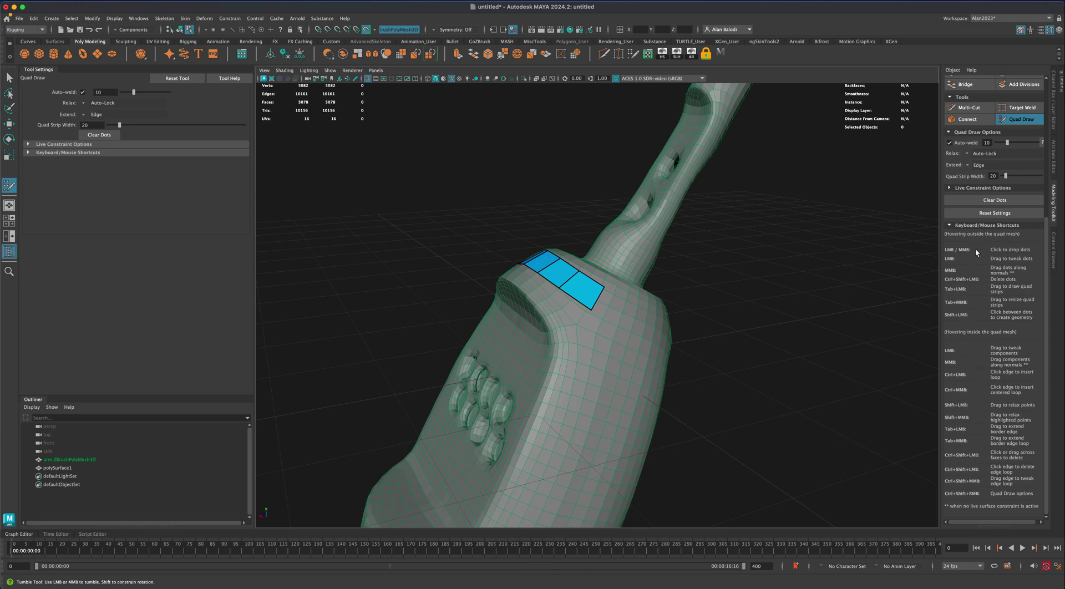
left_click_drag(874, 395, 777, 418, "alt")
right_click_drag(777, 418, 776, 415, "alt")
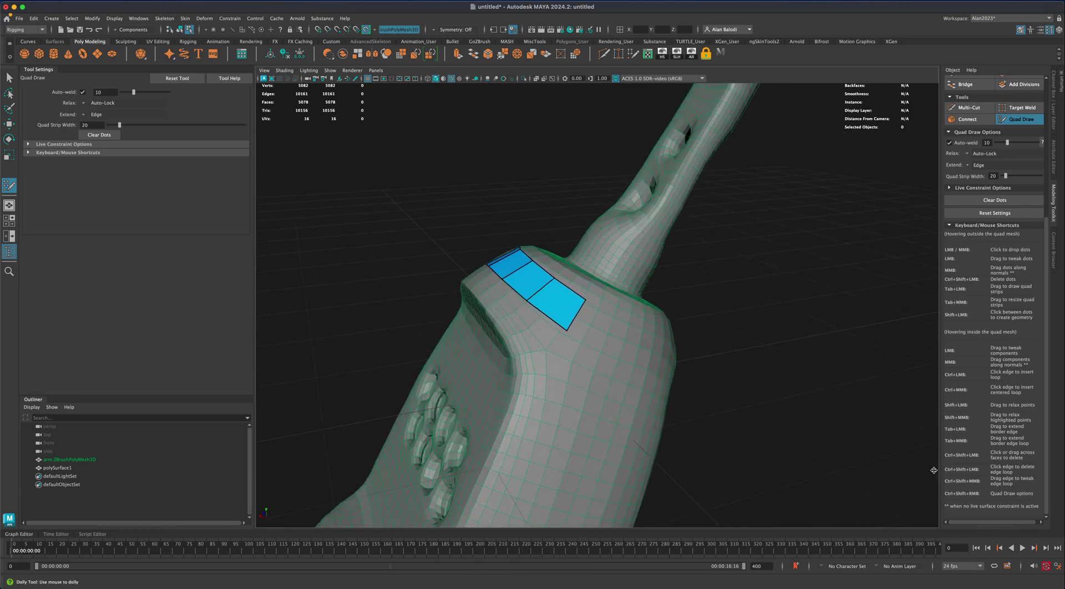
left_click_drag(854, 465, 837, 458, "alt")
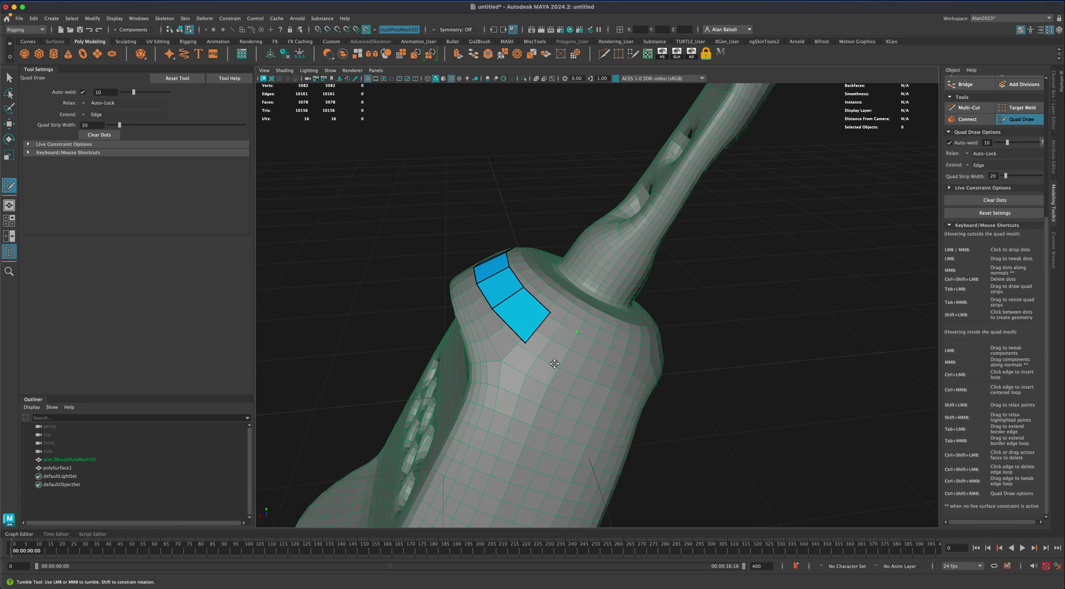
key("shift")
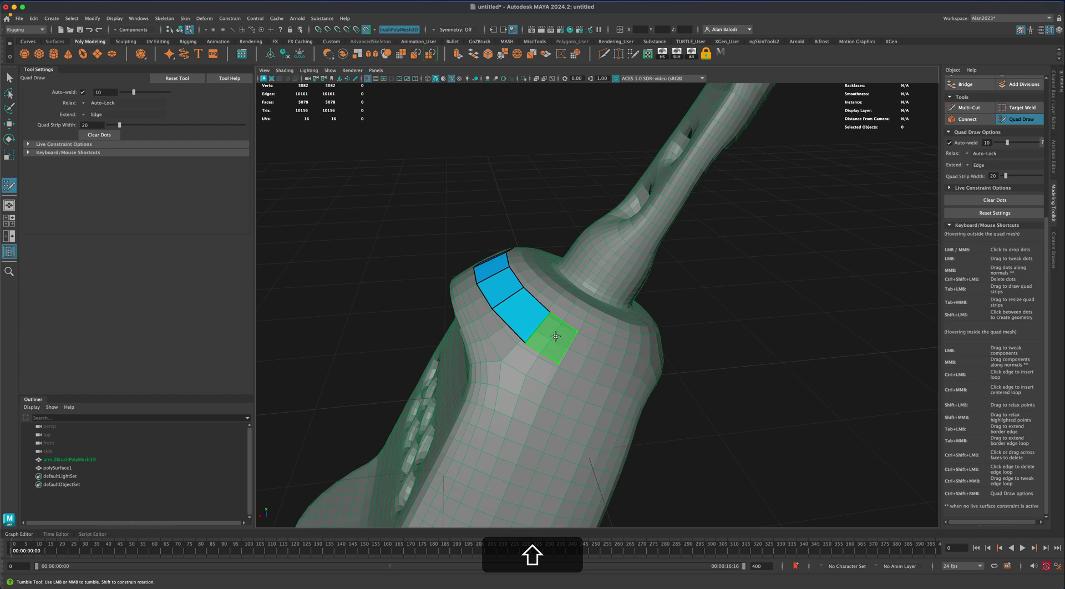
left_click(553, 336, "shift")
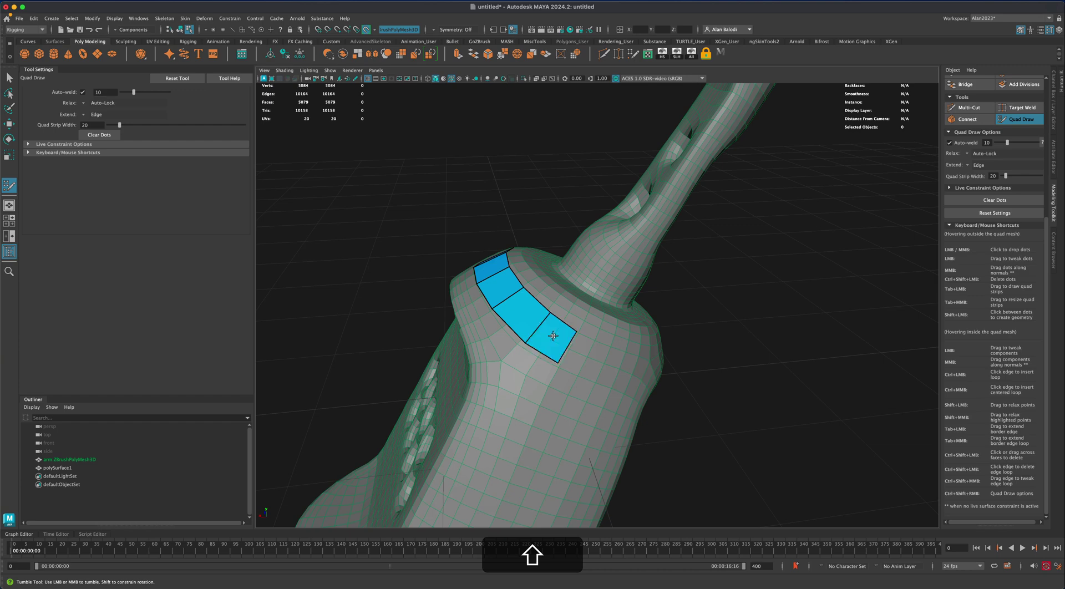
mouse_move(545, 377)
left_mouse_down("alt+shift")
mouse_move(562, 393)
mouse_move(552, 363)
left_mouse_up("alt+shift")
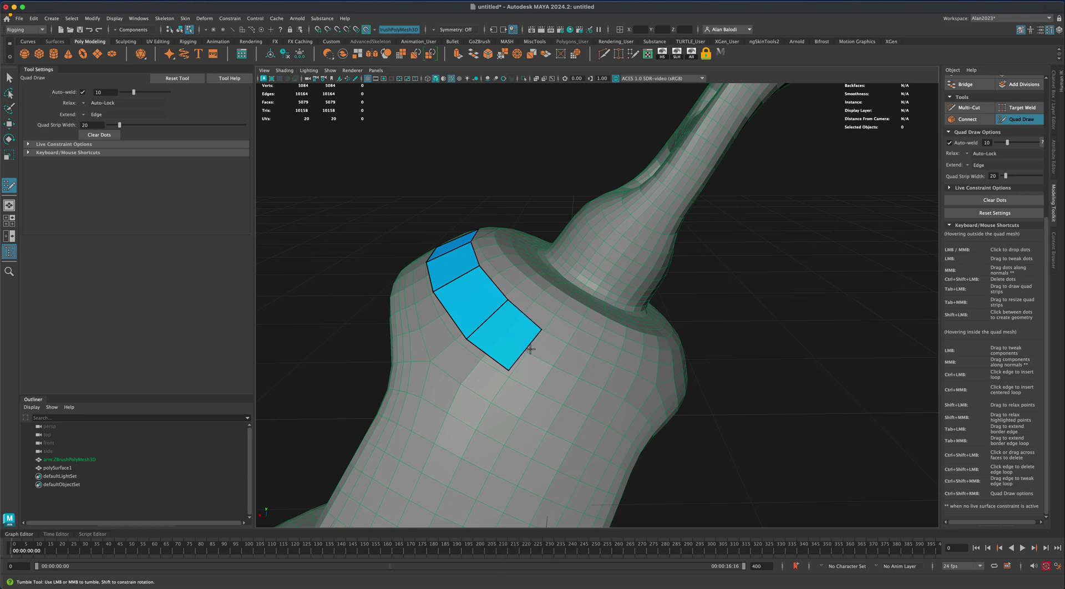
Extend the strip's end border edge twice to add two more quads around the shoulder
key("Tab")
mouse_move(528, 346)
left_mouse_down()
mouse_move(575, 375)
mouse_move(585, 356)
left_mouse_up()
left_click_drag(759, 395, 685, 398, "alt")
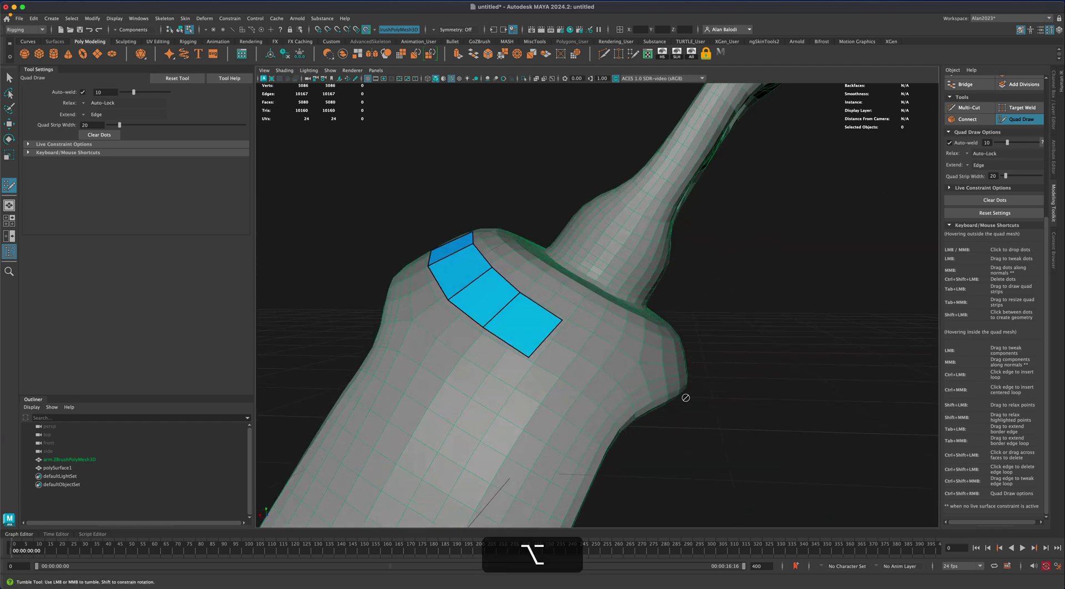
left_click_drag(549, 339, 581, 388)
left_click_drag(683, 416, 708, 437, "alt")
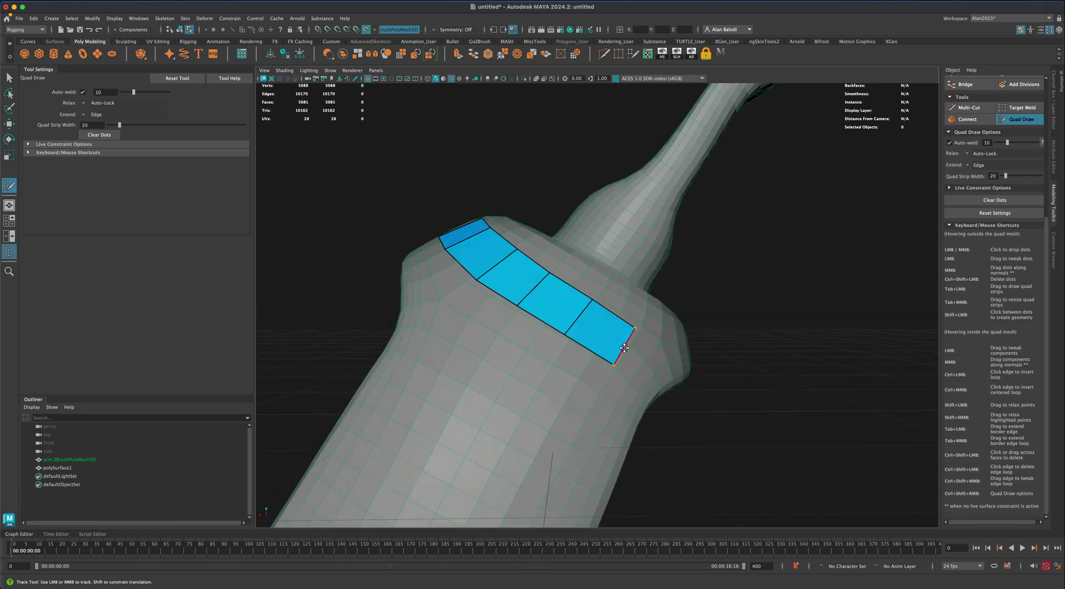
Insert an edge loop lengthwise through the middle of the quad strip
key("ctrl")
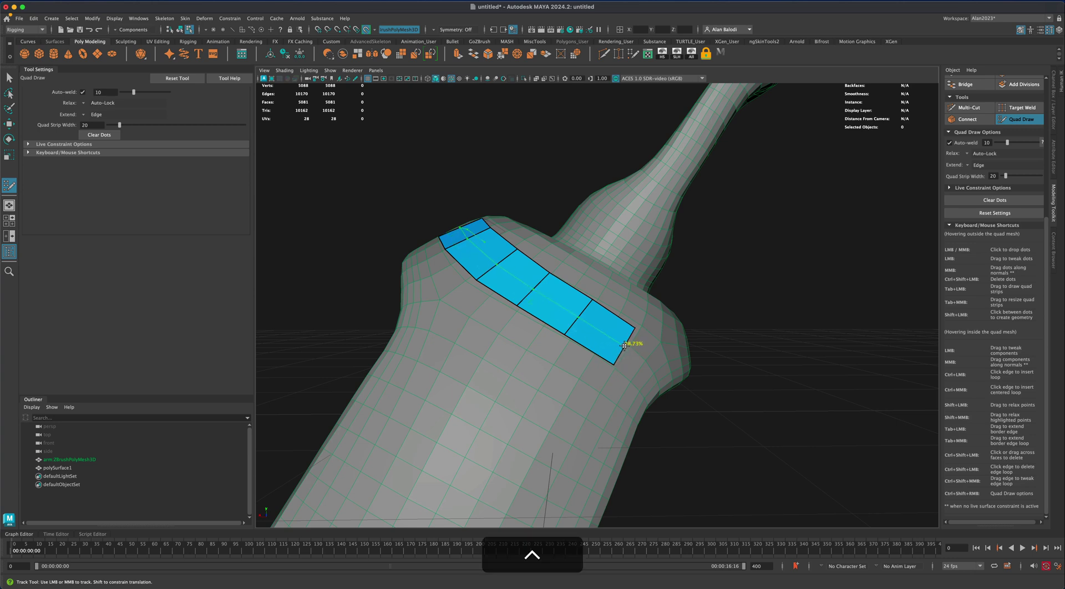
left_click(631, 337, "ctrl")
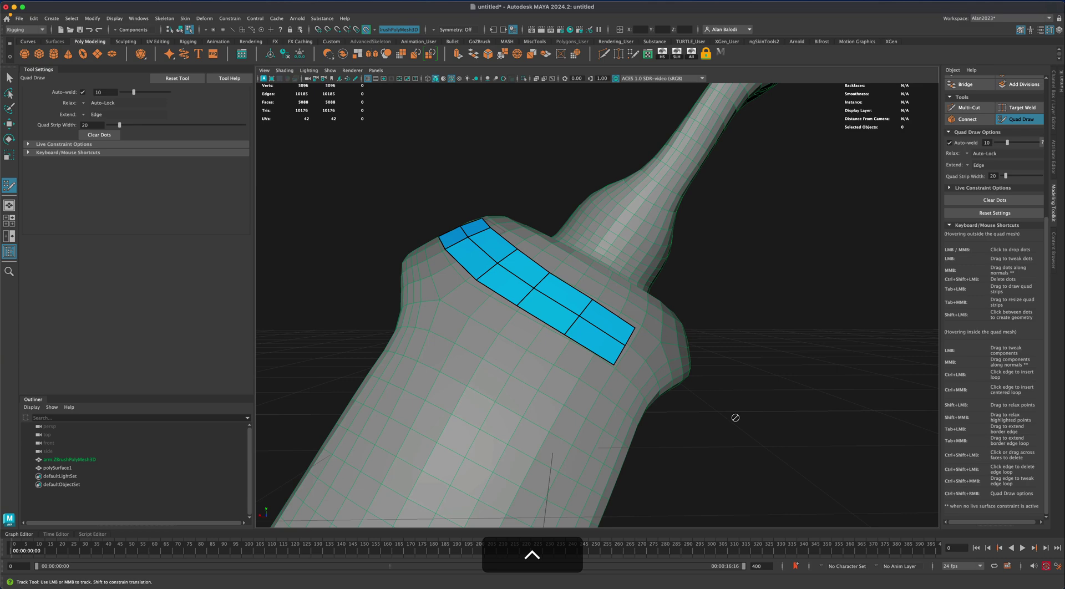
mouse_move(729, 392)
left_mouse_down("alt")
mouse_move(730, 401)
mouse_move(725, 395)
left_mouse_up("alt")
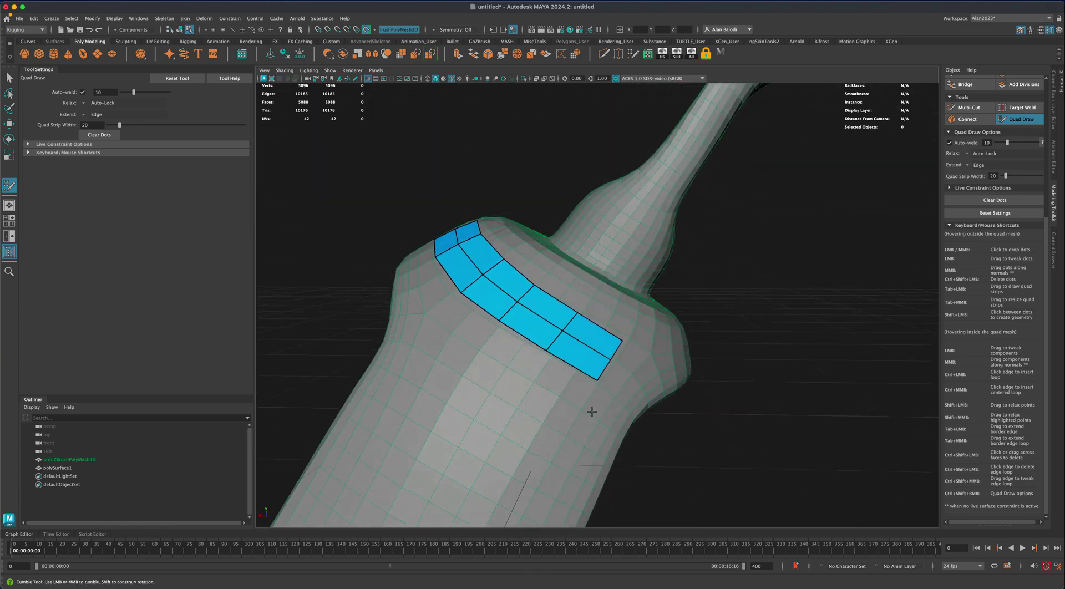
Delete three separate faces from the double-row strip and refill two of the gaps with quads
left_click(578, 353, "ctrl+shift")
left_click(548, 308, "ctrl+shift")
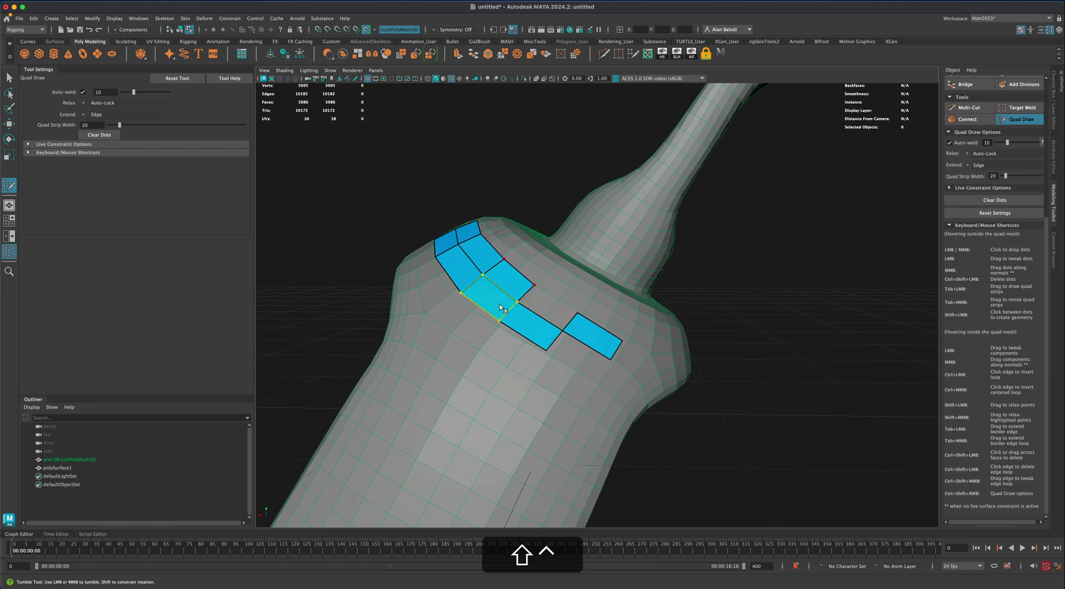
left_click(502, 309, "ctrl+shift")
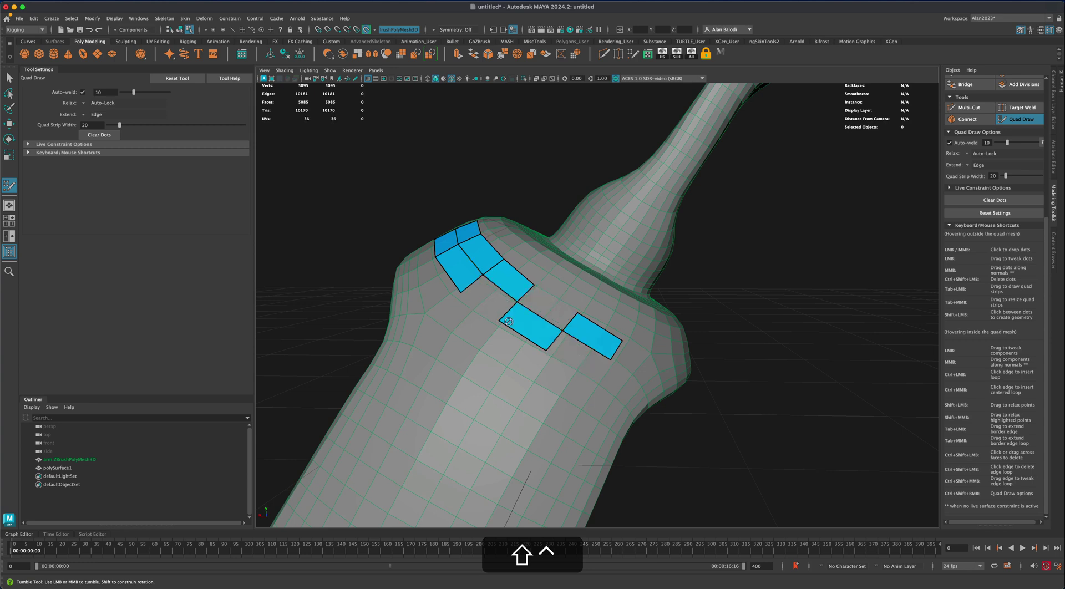
left_click(490, 300, "shift")
left_click(547, 308, "shift")
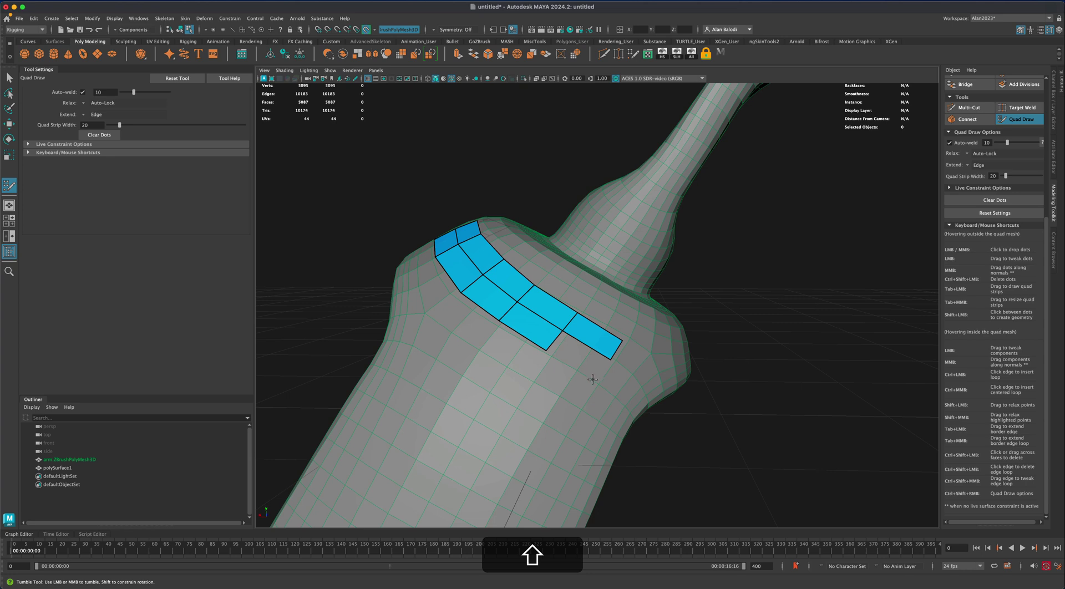
key("super+z")
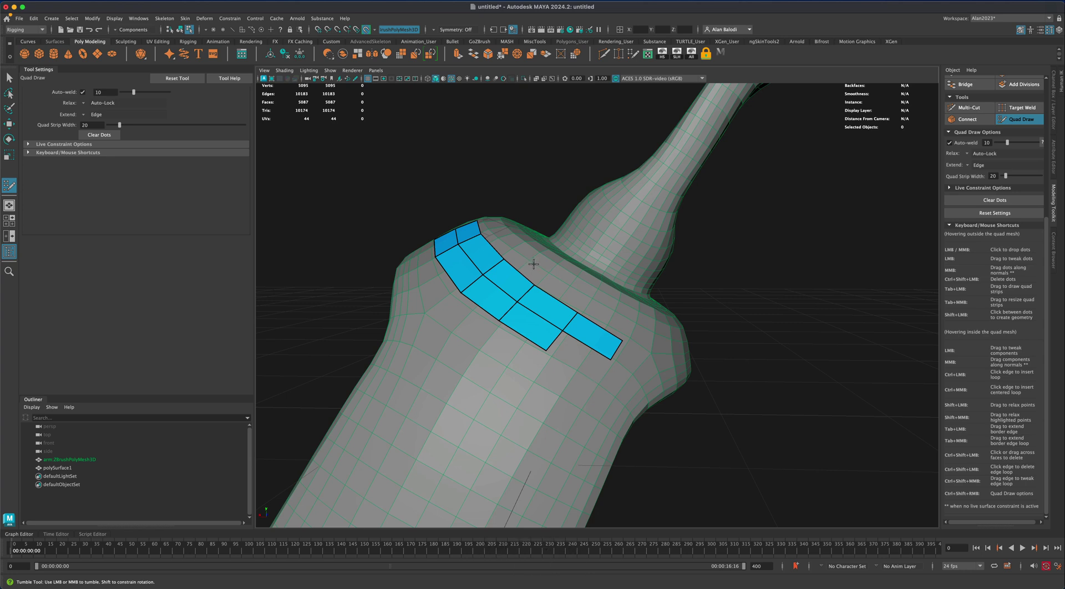
Try extending the strip's neck-side border loop by one row of quads, and undo it
key("Tab")
mouse_move(520, 273)
left_mouse_down()
mouse_move(540, 248)
mouse_move(531, 263)
left_mouse_up()
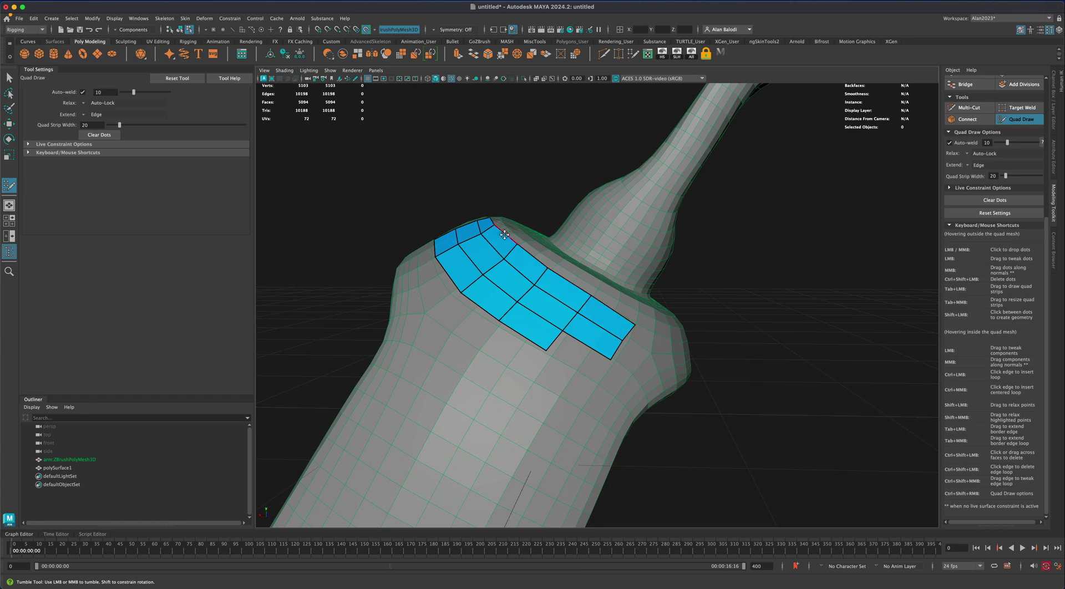
left_click_drag(732, 319, 704, 332, "alt")
key("super+z")
key("super+z")
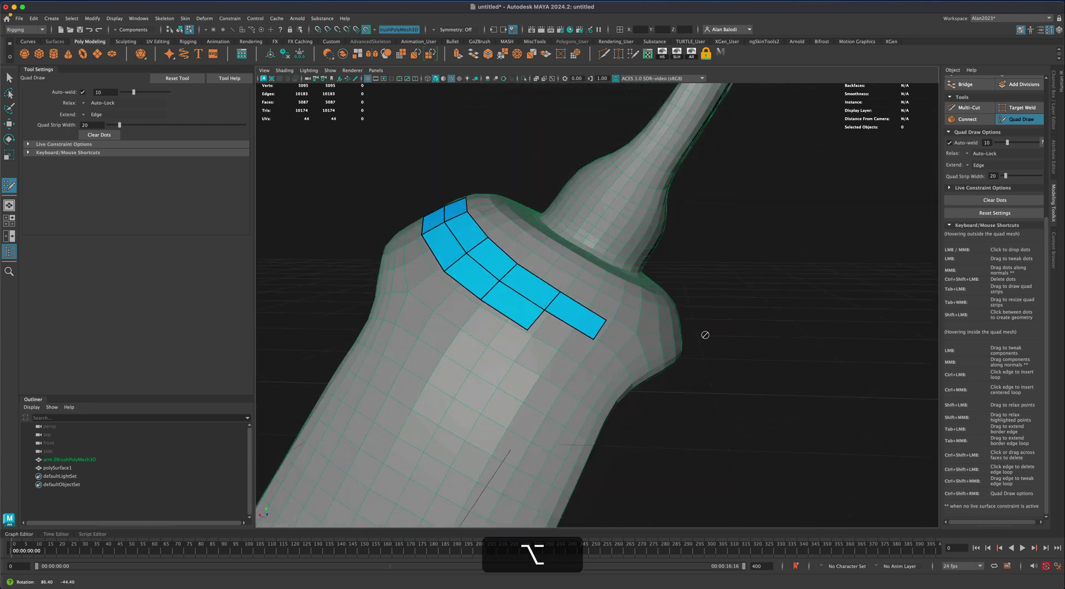
Refill the missing end quad and extend the border loop facing the recess by one row of quads
left_click(563, 338, "shift")
left_click_drag(744, 407, 685, 336, "alt+shift")
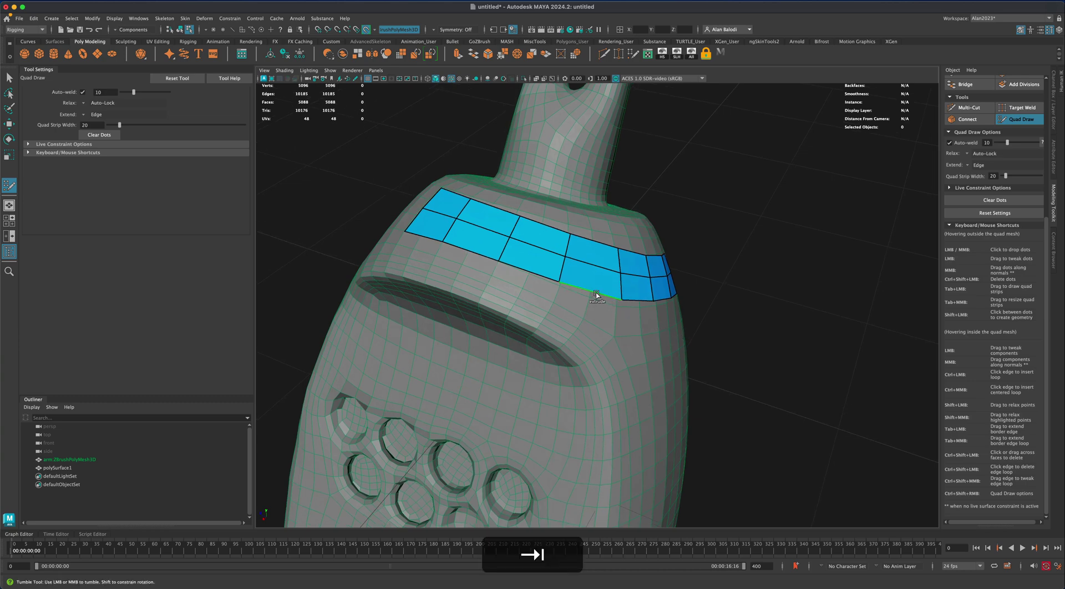
left_click_drag(594, 296, 591, 327)
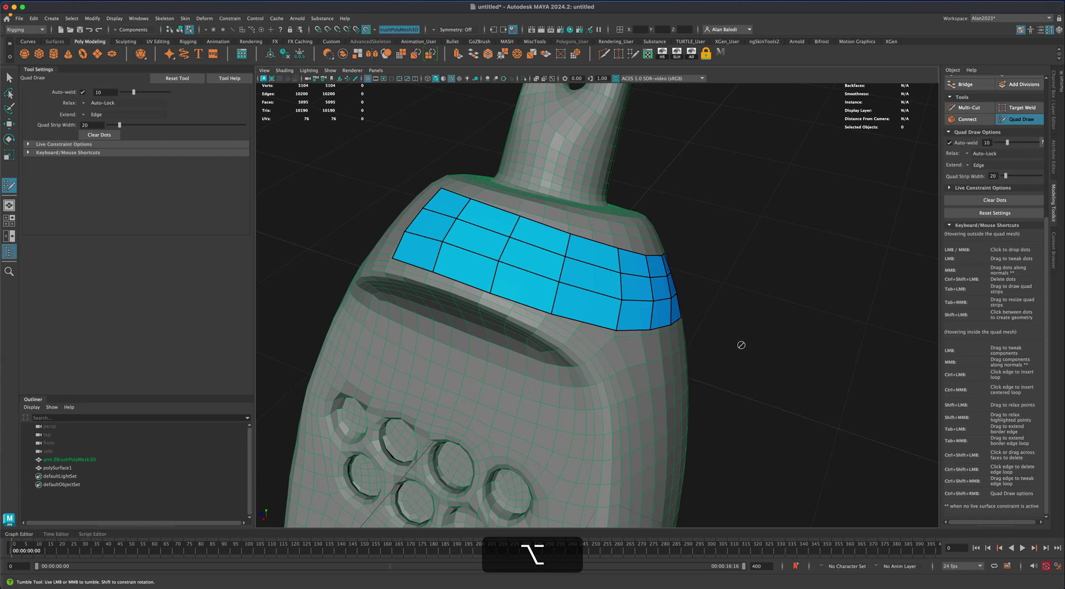
left_click_drag(740, 345, 555, 324, "alt")
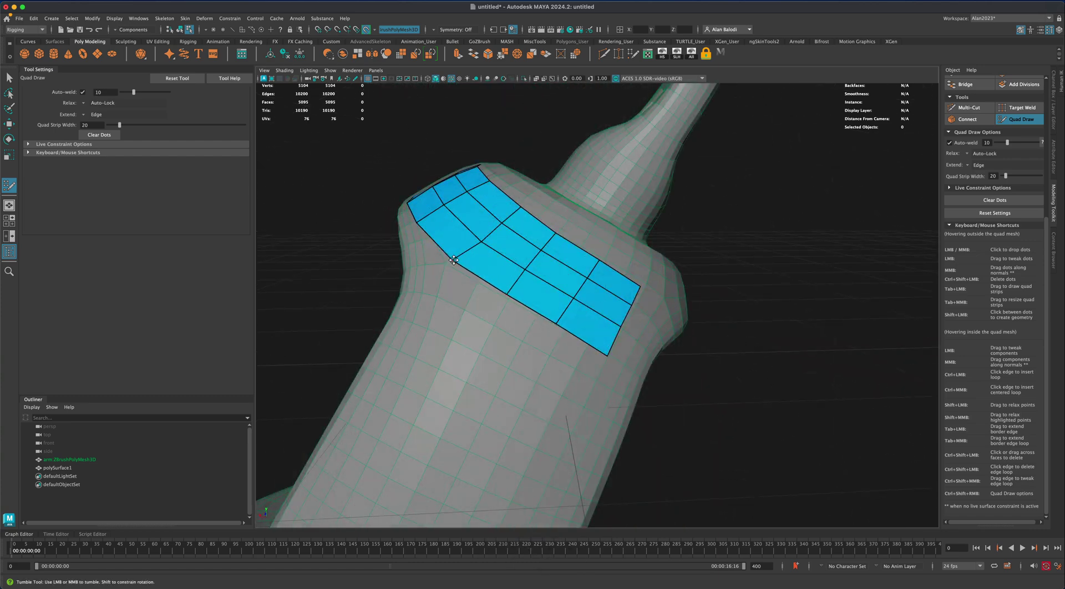
Extend one border edge on the patch's side away from the neck into a column of three quads down the forearm
left_click_drag(603, 297, 799, 364, "alt")
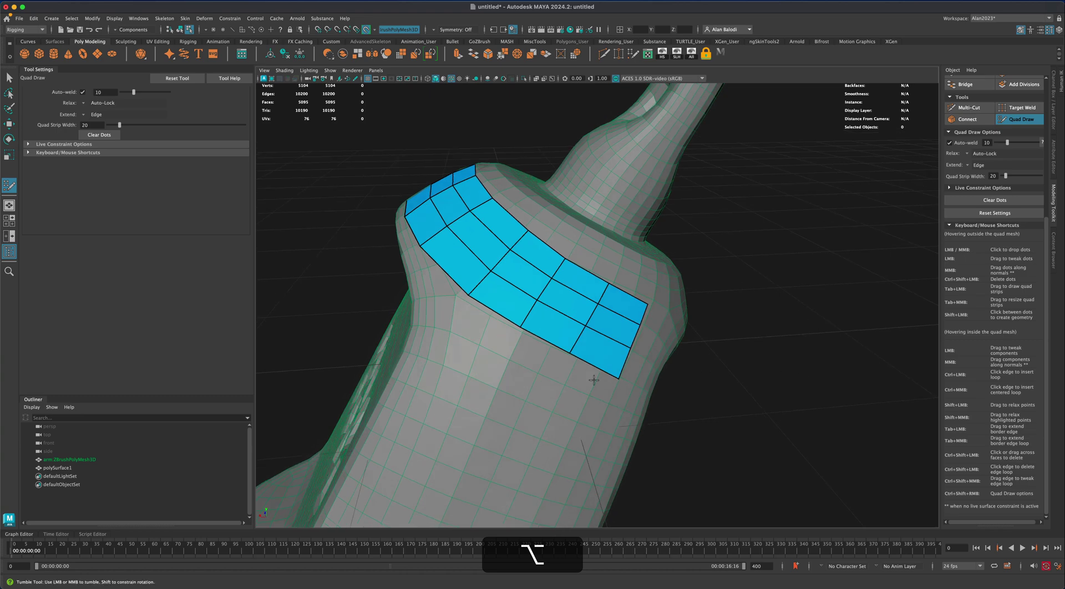
key("Tab")
left_click_drag(527, 375, 495, 394, "alt")
key("Tab")
key("Tab")
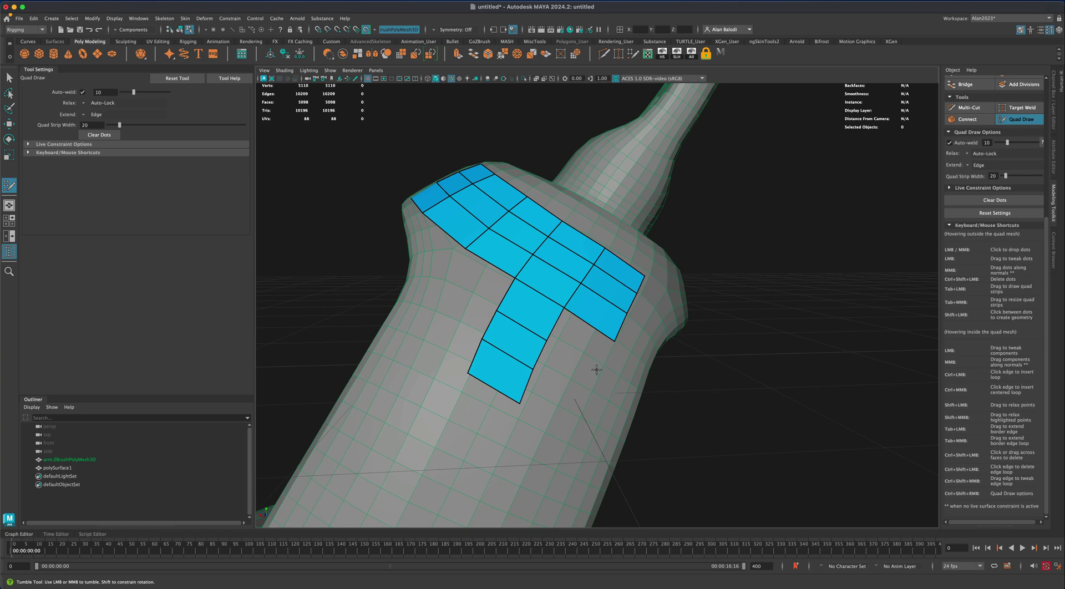
Fill three quads beside the new column, continuing the patch's end column down the forearm
left_click(590, 349, "shift")
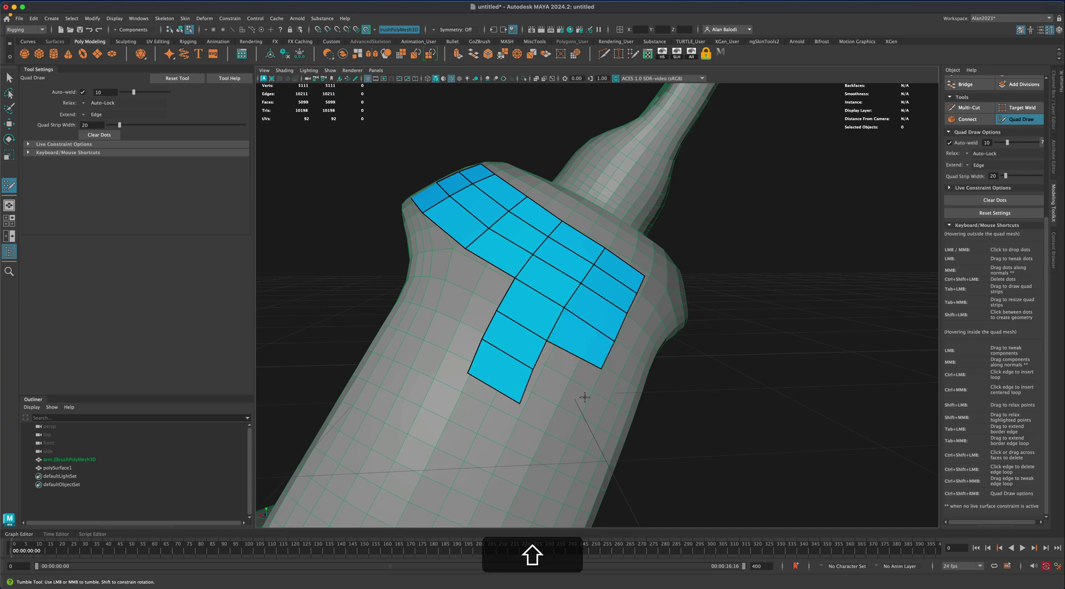
left_click(574, 372, "shift")
left_click(572, 425, "shift")
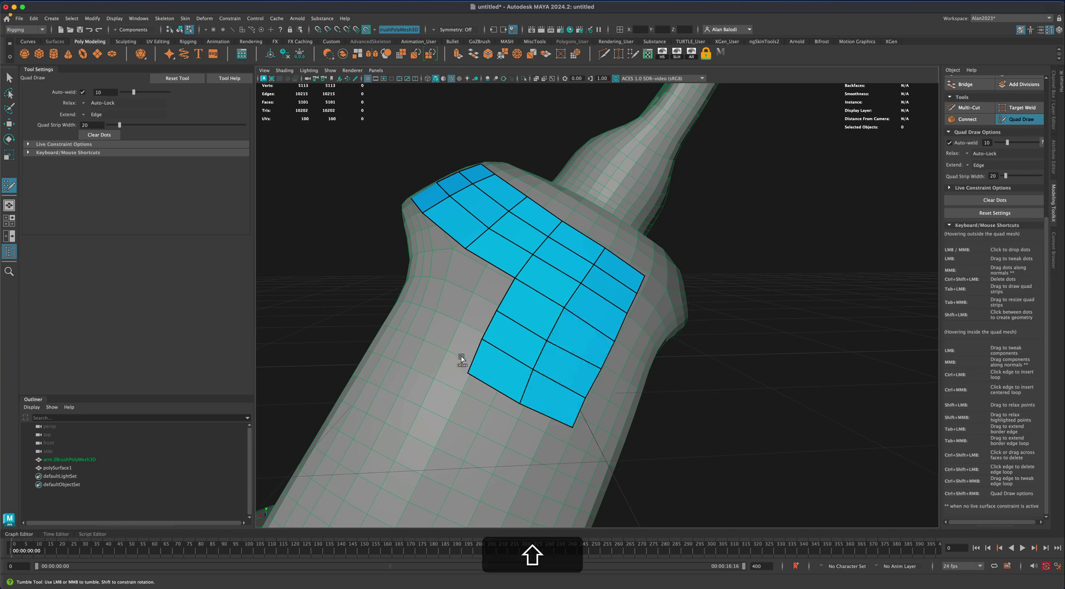
Fill three more quads on the recess-facing side of the column, joining them to the patch's border
left_click_drag(419, 345, 540, 404, "alt+shift")
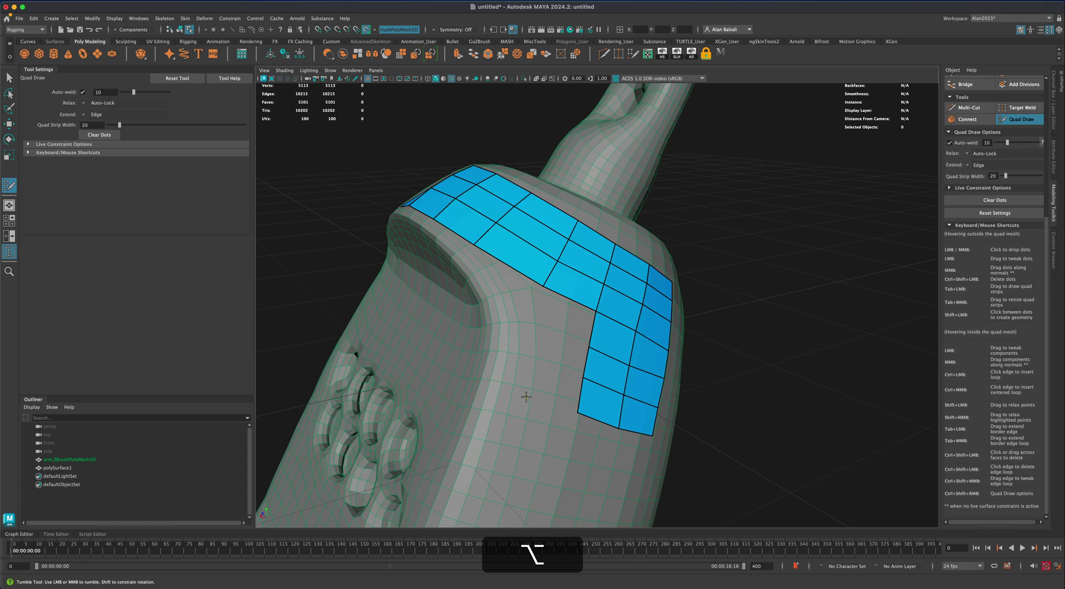
left_click(549, 380, "shift")
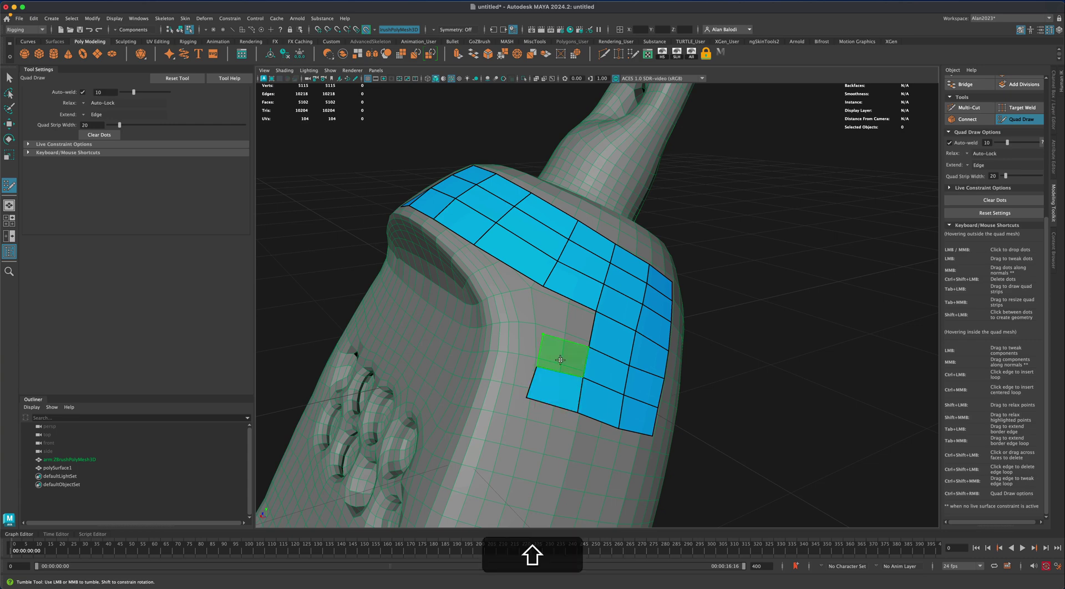
left_click(560, 360, "shift")
left_click(562, 323, "shift")
Examine the enlarged patch's edge flow along the forearm's side and around to the recess
left_click_drag(761, 373, 719, 397, "alt+shift")
left_click_drag(490, 431, 668, 428, "alt")
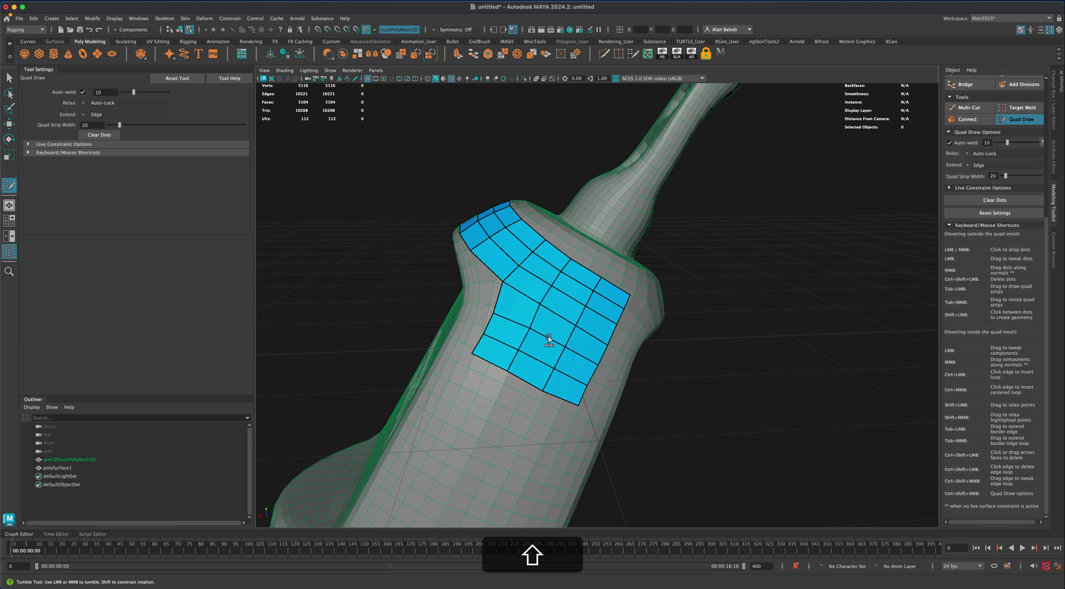
mouse_move(538, 314)
left_mouse_down("shift")
mouse_move(534, 283)
mouse_move(549, 271)
mouse_move(514, 252)
left_mouse_up("shift")
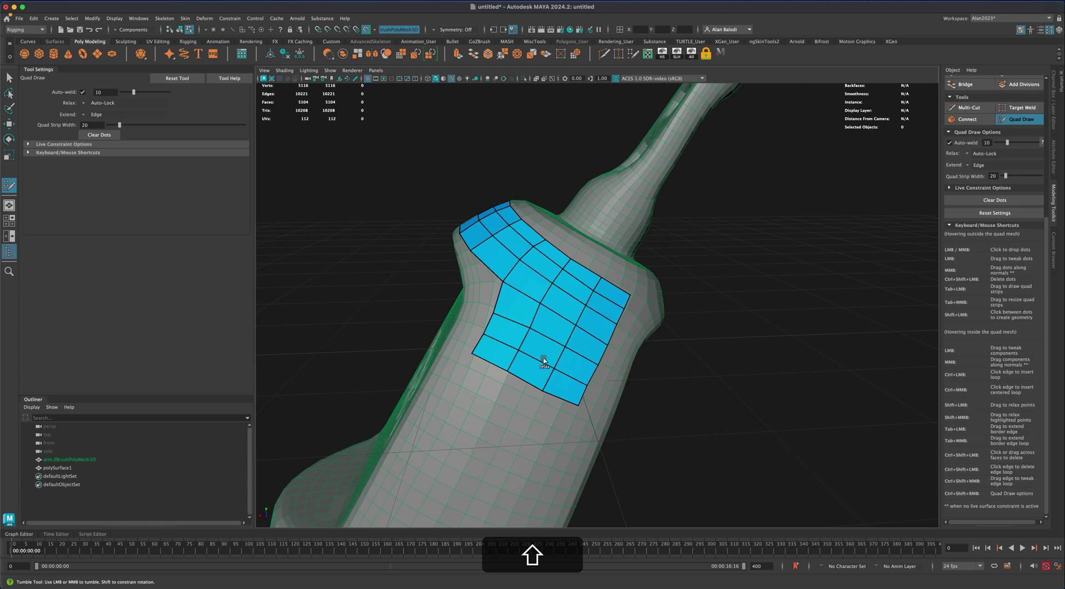
left_click_drag(668, 415, 718, 366, "alt+shift")
left_click_drag(520, 273, 678, 367, "alt")
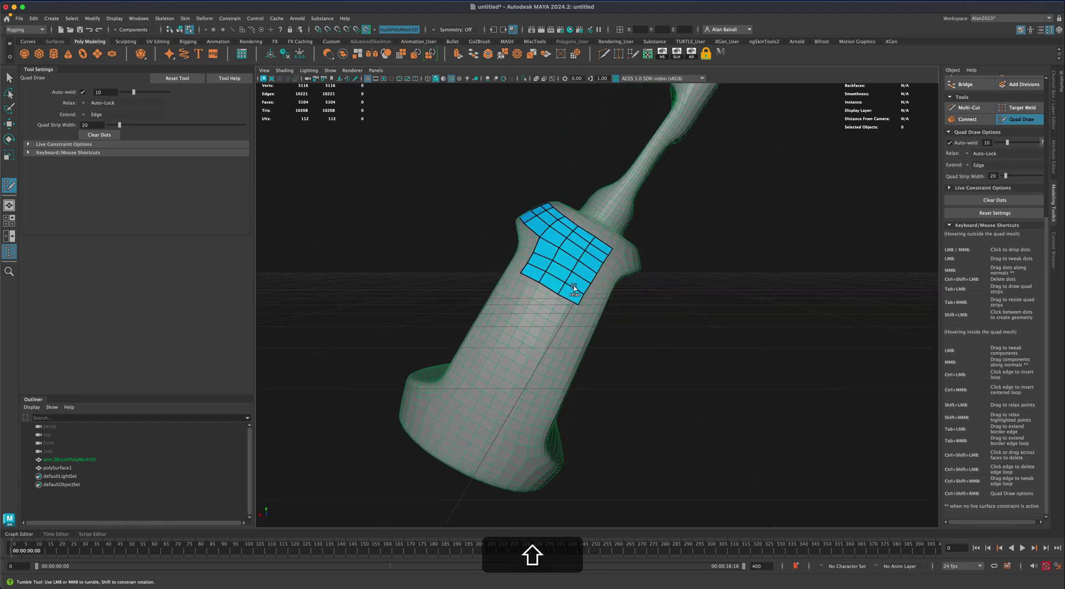
left_click_drag(700, 340, 718, 361, "alt+shift")
right_click_drag(718, 361, 698, 390, "alt")
left_click_drag(697, 390, 727, 383, "alt")
right_click_drag(727, 383, 679, 377, "alt")
middle_click_drag(679, 378, 714, 373, "alt")
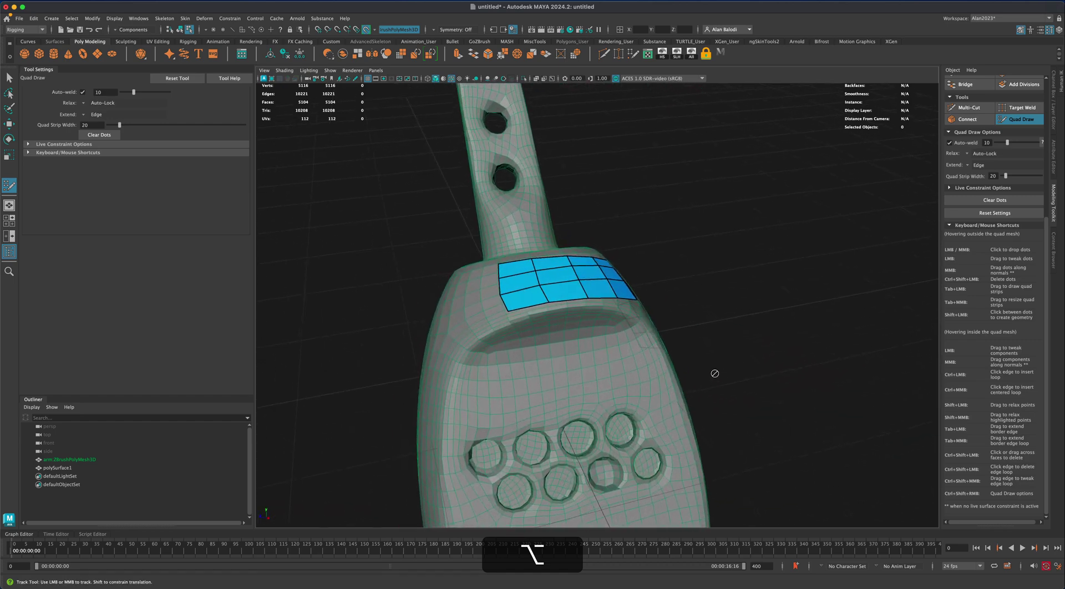
Move the patch's border vertices above the recess down to the recess's rim
mouse_move(730, 399)
left_mouse_down("alt")
mouse_move(723, 382)
mouse_move(720, 395)
left_mouse_up("alt")
right_click_drag(720, 395, 727, 397, "alt")
left_click_drag(727, 397, 724, 414, "alt")
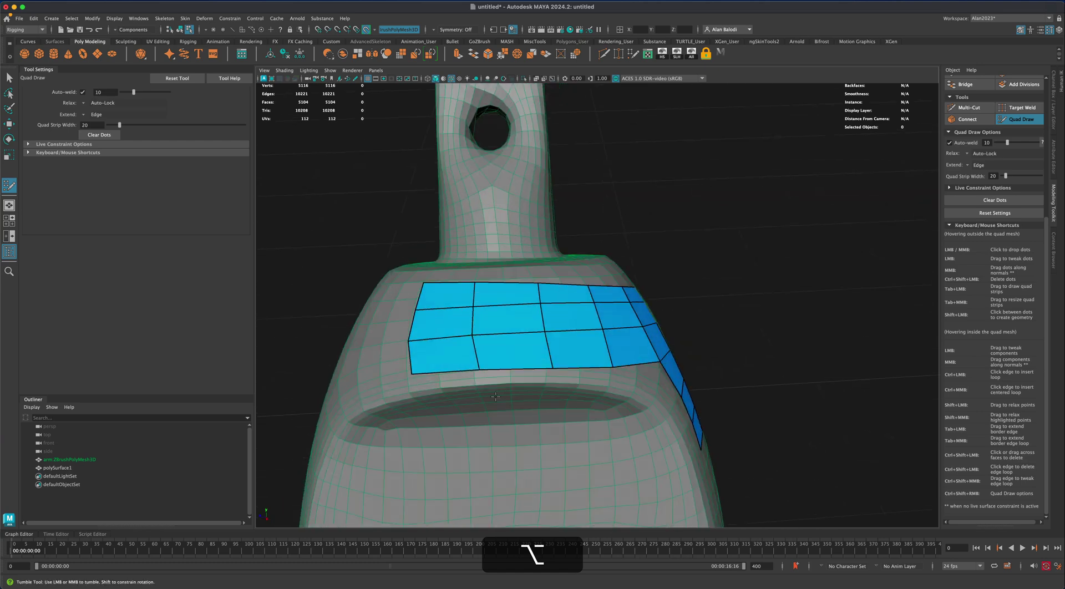
left_click_drag(479, 369, 474, 384)
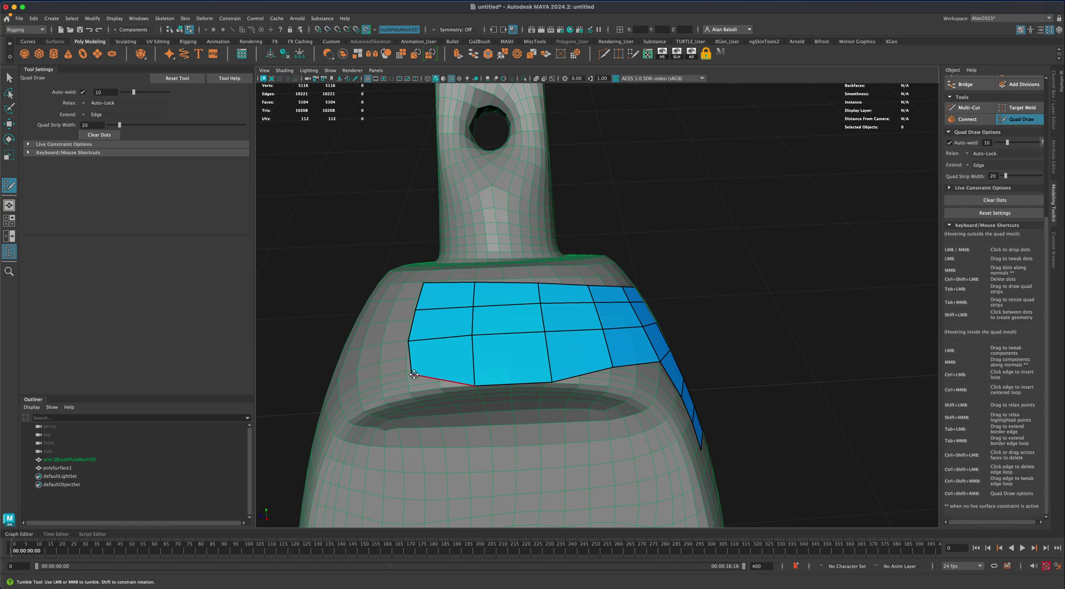
left_click_drag(411, 375, 570, 423)
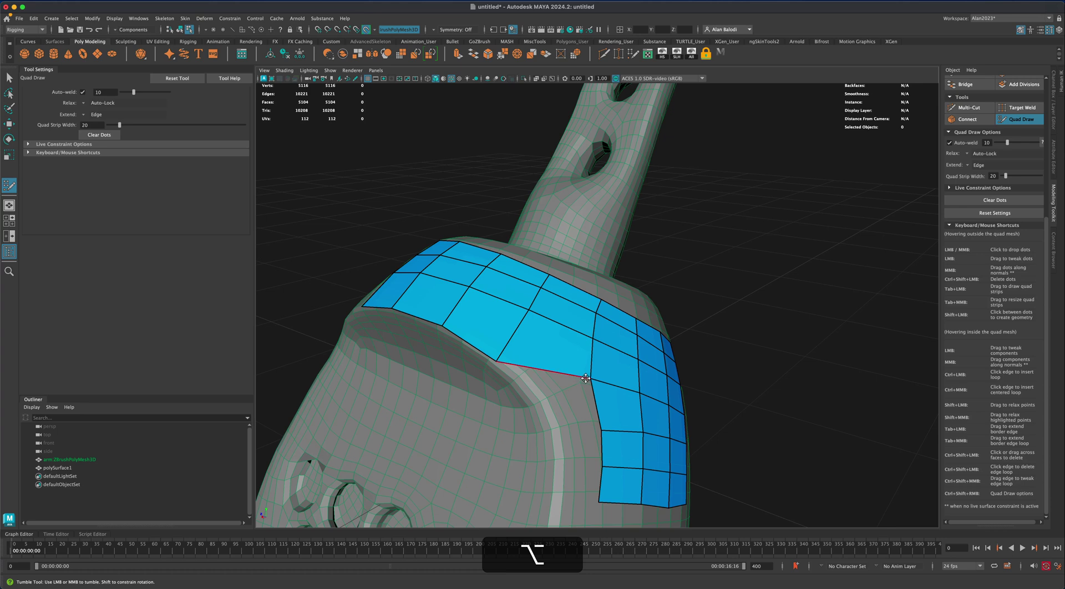
Pull the patch's inner corner vertex onto the recess's rim and shift the neighbouring interior vertices to even out the quads
left_click_drag(588, 379, 550, 405)
left_click_drag(591, 341, 582, 365)
left_click_drag(639, 394, 582, 356)
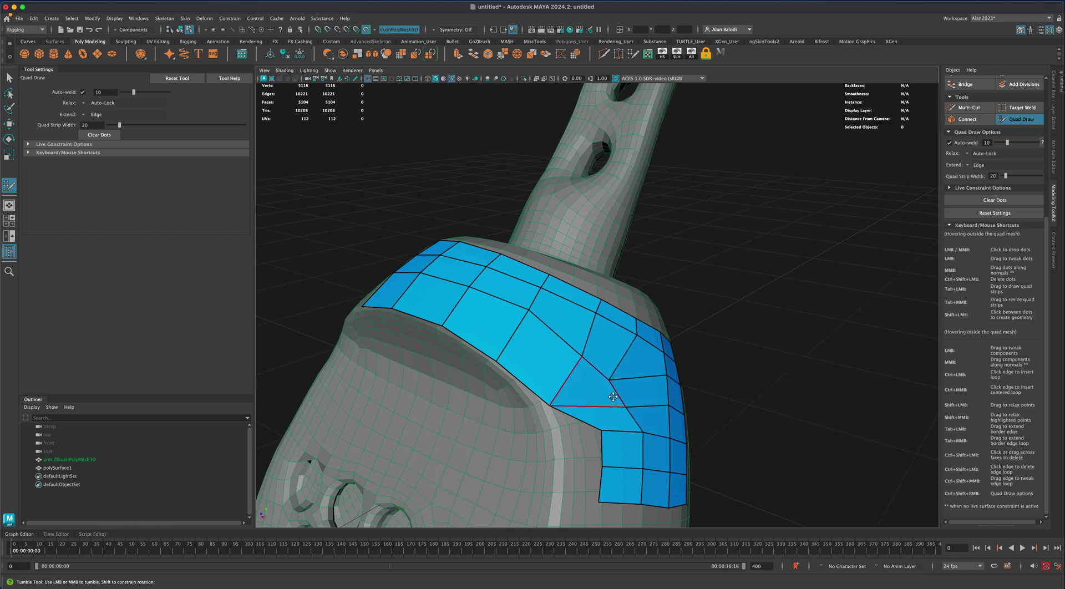
left_click_drag(665, 375, 658, 389)
Place dots inside the recess and fill three quads from the patch's rim border down the recess wall
mouse_move(755, 435)
left_mouse_down("alt")
mouse_move(775, 429)
mouse_move(525, 346)
left_mouse_up("alt")
left_click(489, 332)
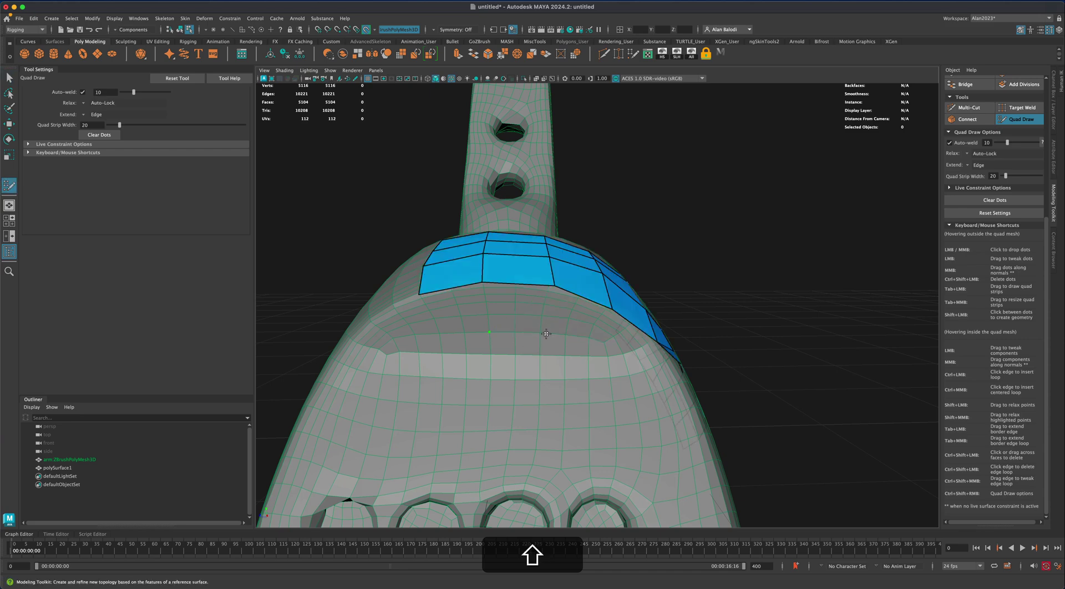
left_click(519, 313, "shift")
left_click_drag(735, 328, 469, 343, "alt+shift")
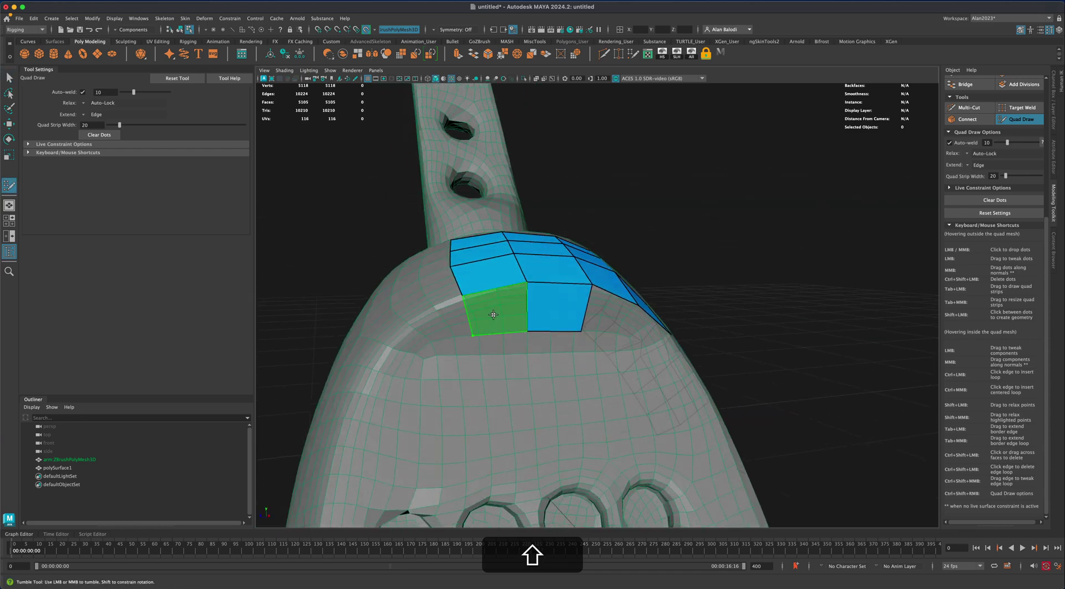
left_click(511, 317, "shift")
left_click_drag(742, 319, 730, 316, "alt+shift")
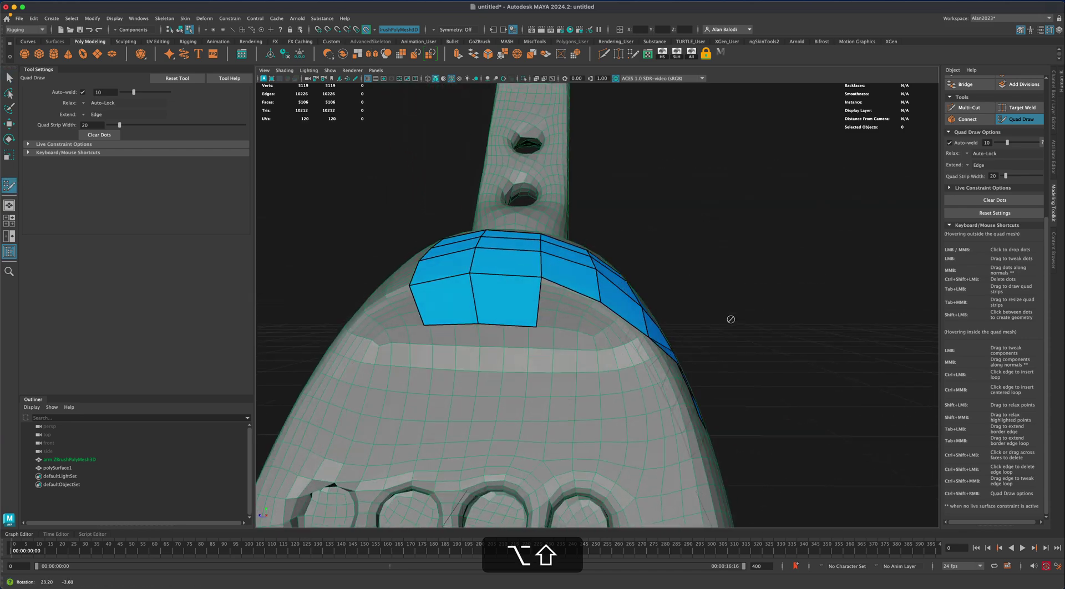
left_click(567, 315, "shift")
Inspect the patch where it wraps from the recess onto the forearm's side
left_click_drag(799, 413, 456, 363, "alt+shift")
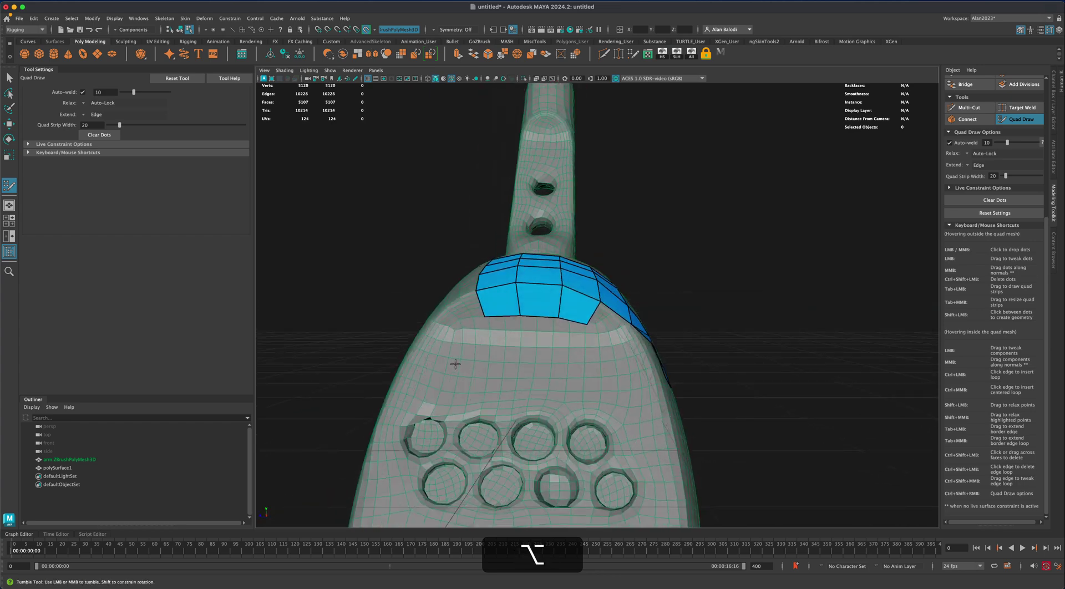
mouse_move(529, 303)
left_mouse_down("alt")
mouse_move(777, 359)
mouse_move(761, 361)
mouse_move(765, 404)
mouse_move(704, 407)
left_mouse_up("alt")
scroll(546, 395, "up", 4, "alt")
mouse_move(546, 395)
left_mouse_down("shift")
mouse_move(553, 373)
mouse_move(739, 399)
left_mouse_up("shift")
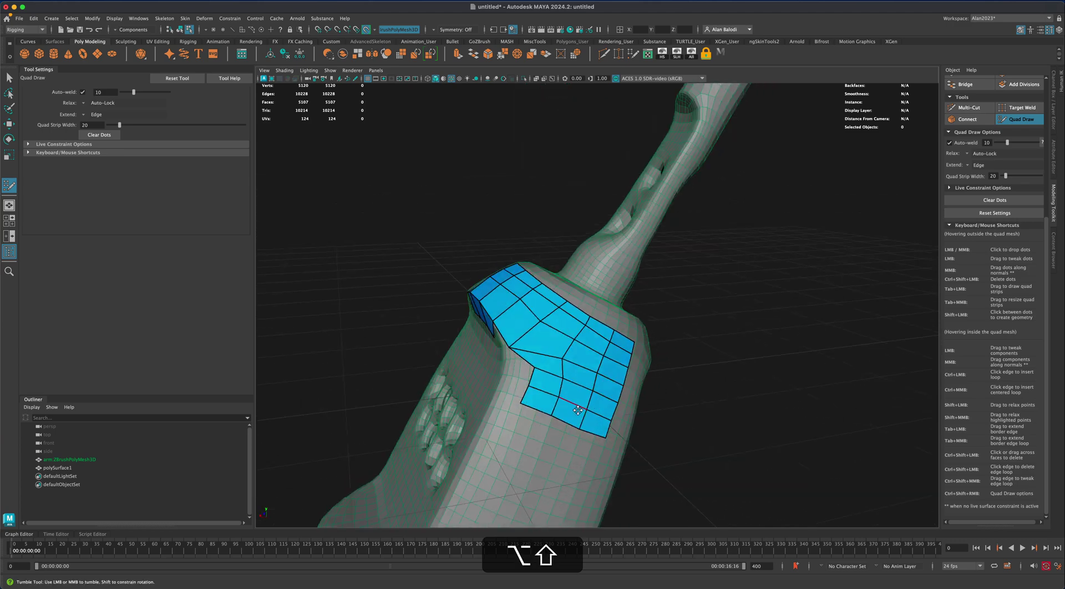
scroll(578, 409, "up", 2, "alt")
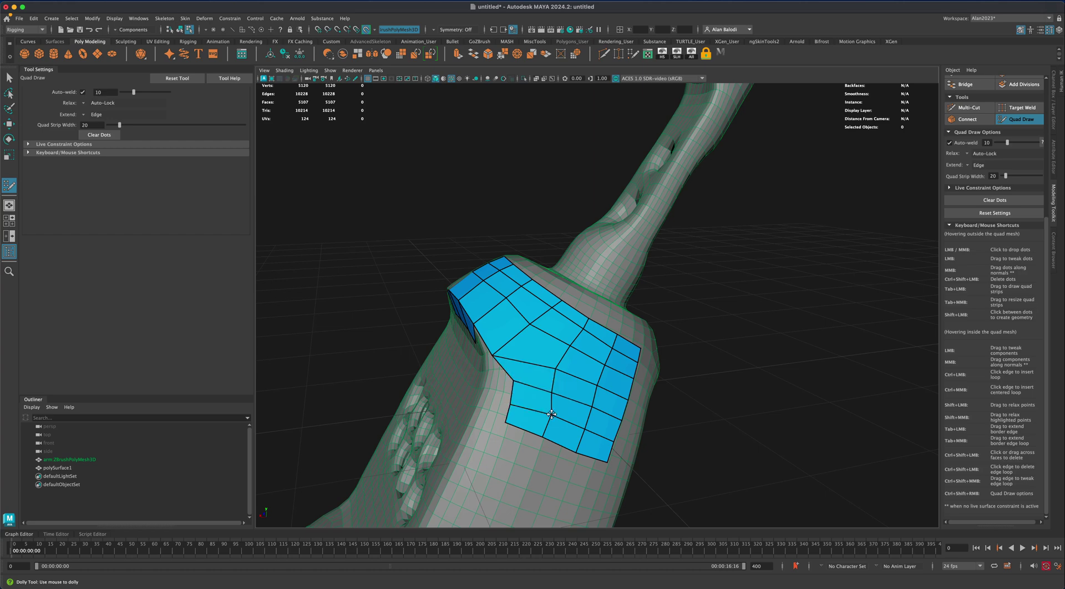
left_click_drag(701, 379, 740, 401, "alt")
right_click_drag(740, 400, 761, 378, "alt")
Place dots on the inner wall of the third circular hole in the upper row and fill the first quads there
left_click_drag(535, 359, 545, 371, "alt")
right_click_drag(544, 370, 571, 338, "alt")
middle_click_drag(571, 338, 558, 273, "alt")
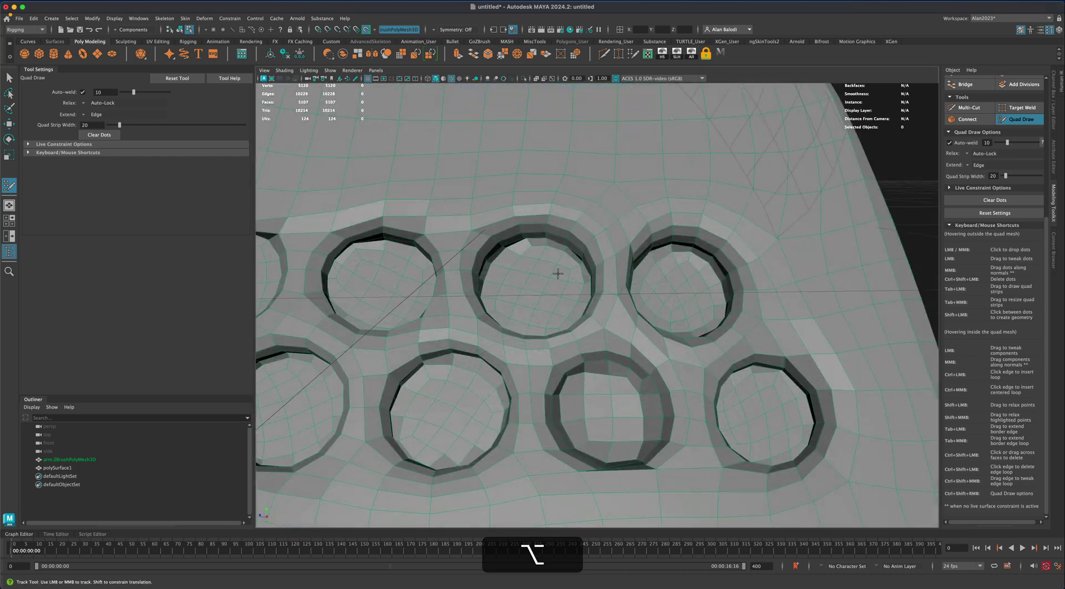
key("shift")
left_click(534, 238, "shift")
left_click_drag(541, 261, 639, 240, "alt+shift")
left_click(641, 238)
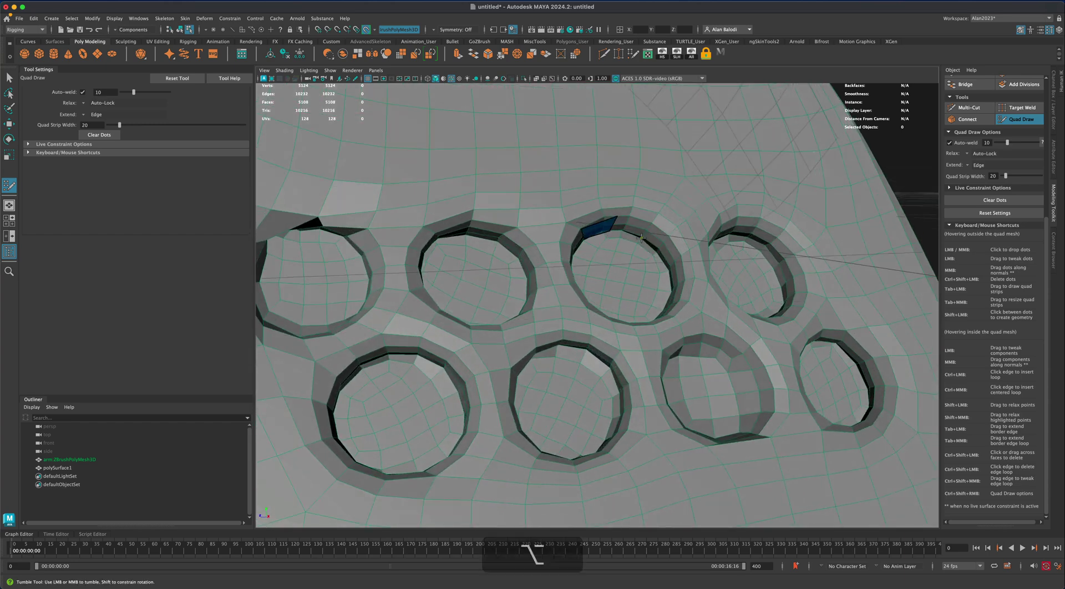
left_click(642, 229, "shift")
left_click(663, 260)
left_click(660, 247, "shift")
Continue the quads around the hole's inner wall to complete a ring of ten
mouse_move(660, 249)
left_mouse_down("alt+shift")
mouse_move(675, 291)
mouse_move(724, 338)
mouse_move(465, 346)
mouse_move(434, 310)
mouse_move(428, 272)
mouse_move(474, 188)
mouse_move(521, 294)
mouse_move(482, 297)
mouse_move(582, 303)
mouse_move(476, 272)
left_mouse_up("alt+shift")
left_click(711, 301)
left_click(708, 286, "shift")
left_click(719, 341)
left_click(733, 342)
left_click(471, 353, "shift")
left_click(445, 337, "shift")
left_click(433, 300)
left_click(428, 266, "shift")
left_click(473, 189, "shift")
Extend two separate outer edges of the wall ring outward by one quad each onto the surrounding surface
left_click(453, 267)
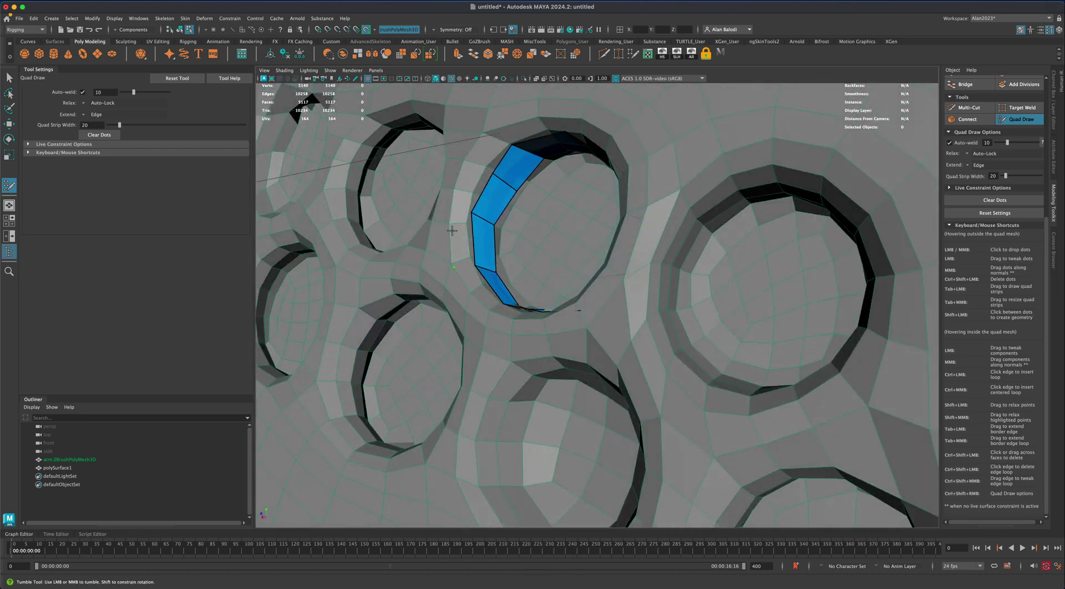
key("super+z")
key("Tab")
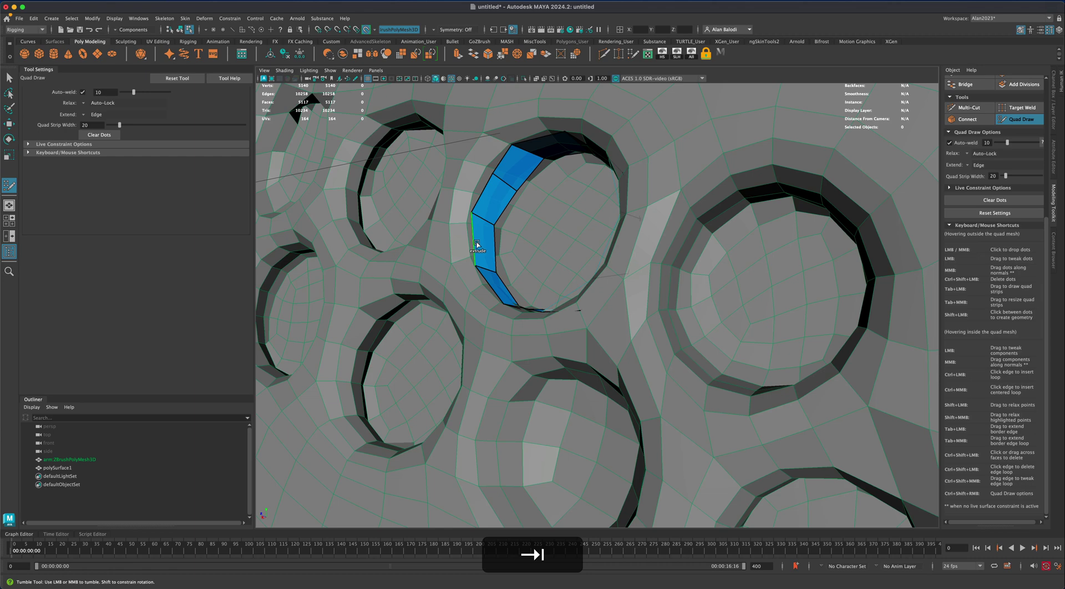
left_click_drag(473, 243, 453, 243)
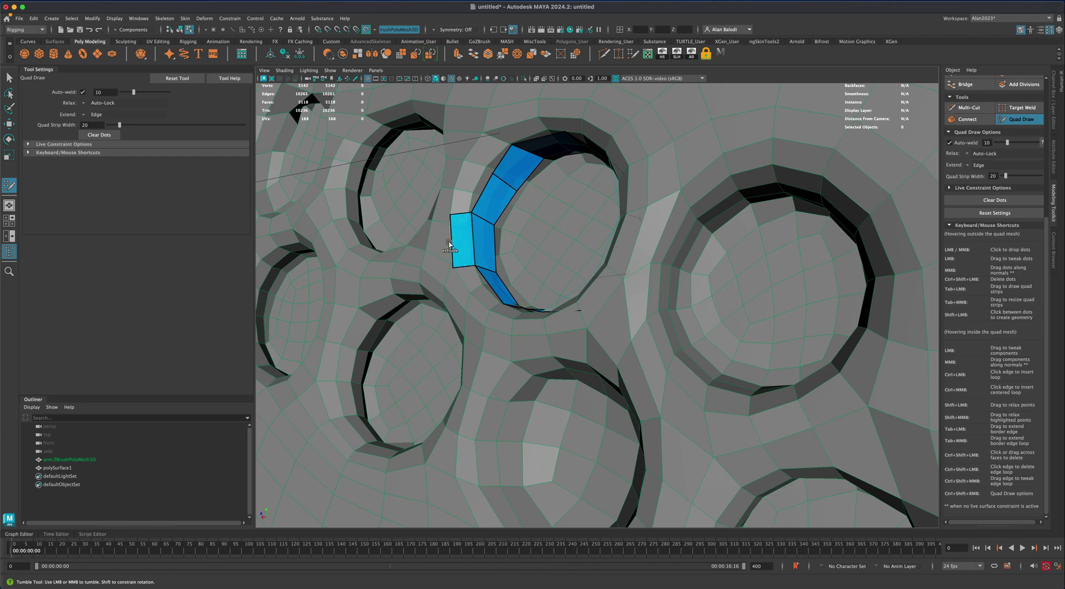
left_click_drag(530, 197, 550, 203, "alt")
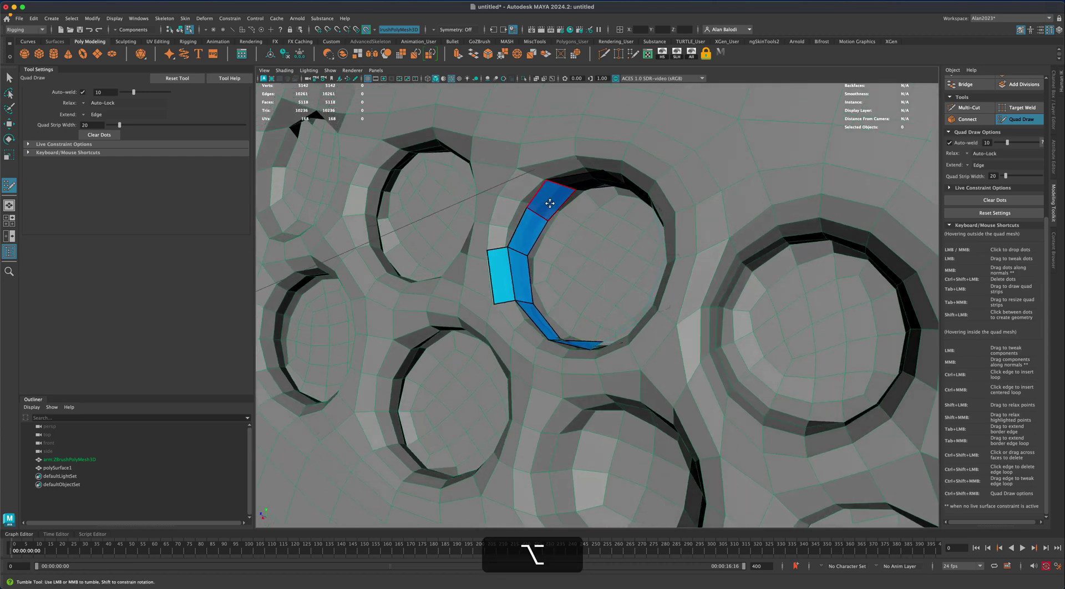
key("Tab")
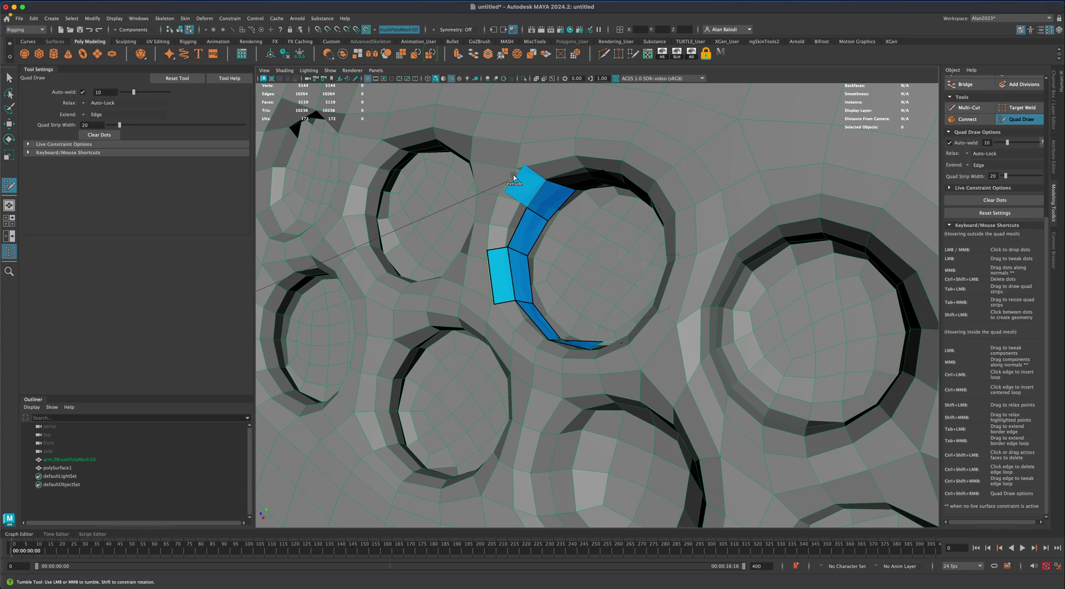
Extend three more spaced outer edges around the rest of the hole outward by one quad each
left_click_drag(589, 230, 607, 279, "alt")
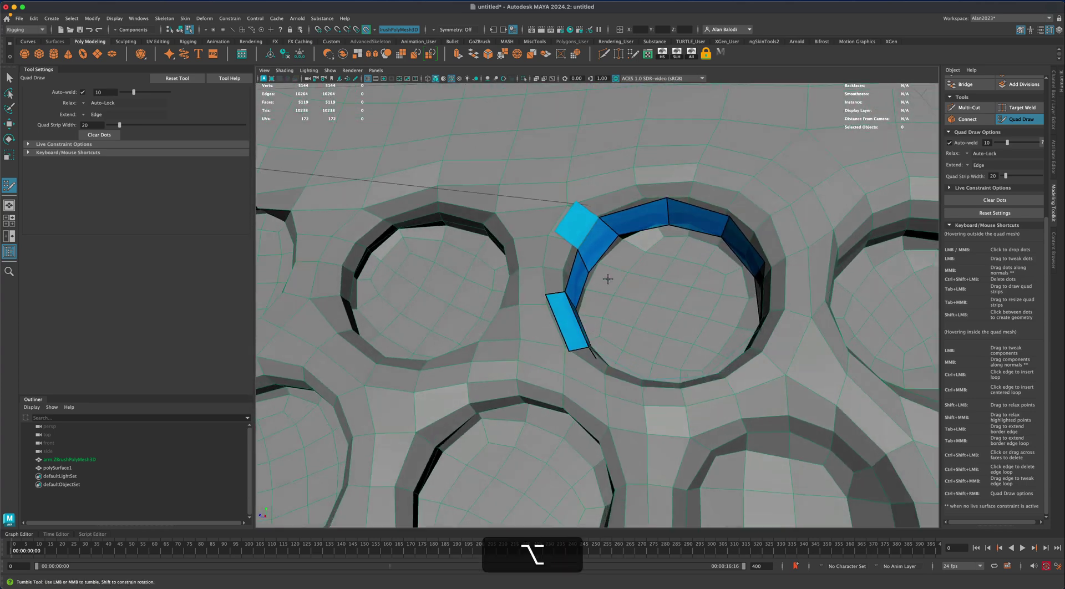
left_click_drag(691, 211, 812, 280)
key("Tab")
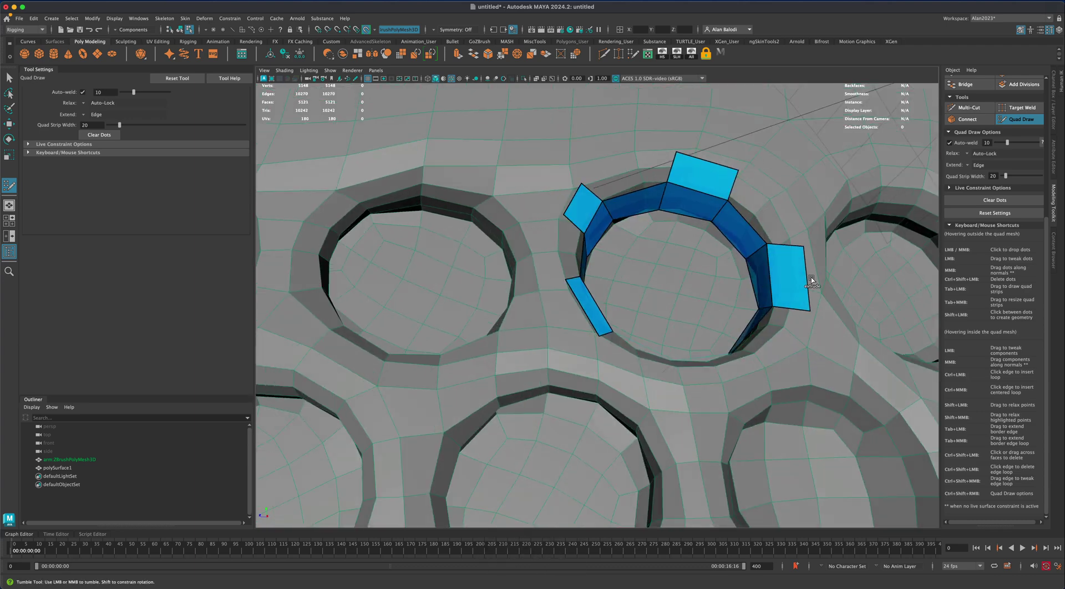
left_click_drag(744, 302, 698, 314, "alt")
key("Tab")
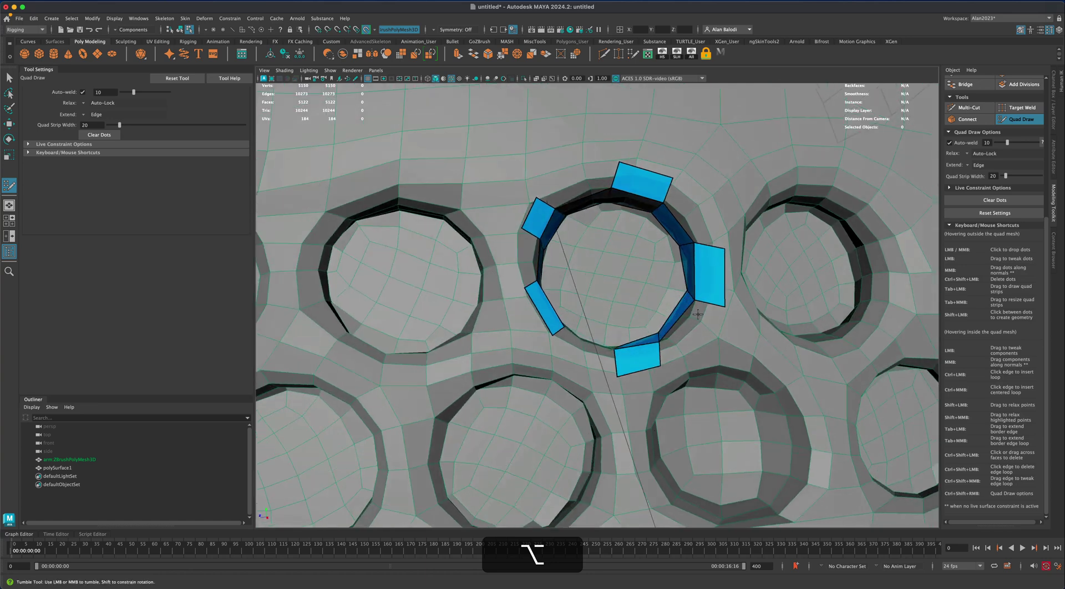
Fill the five gaps between the extended quads to close the outer ring around the hole
left_click(690, 330, "shift")
left_click(688, 222, "shift")
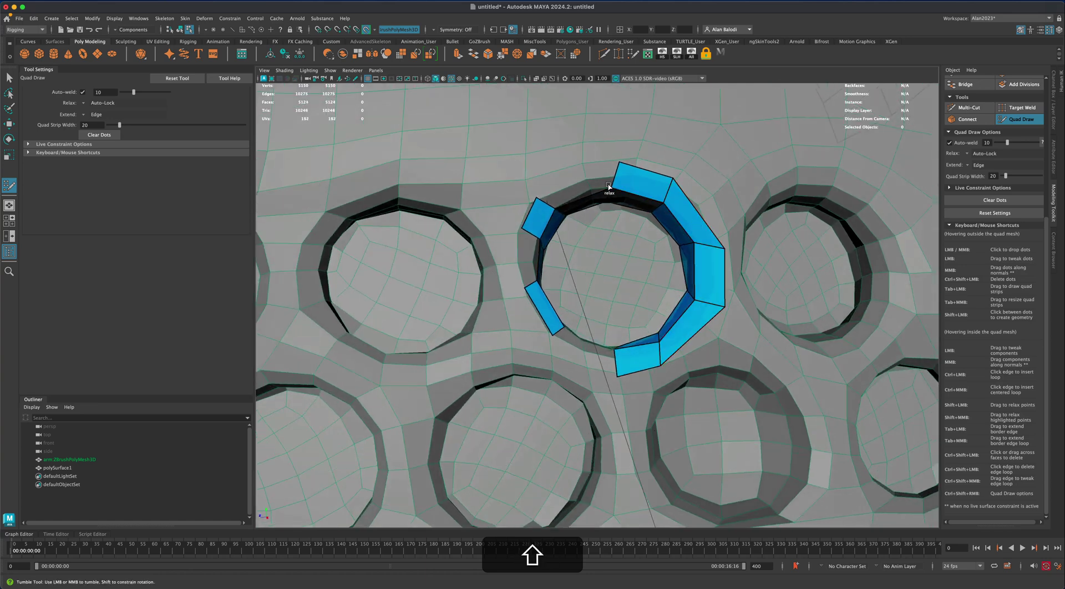
left_click(551, 203, "shift")
left_click(527, 259, "shift")
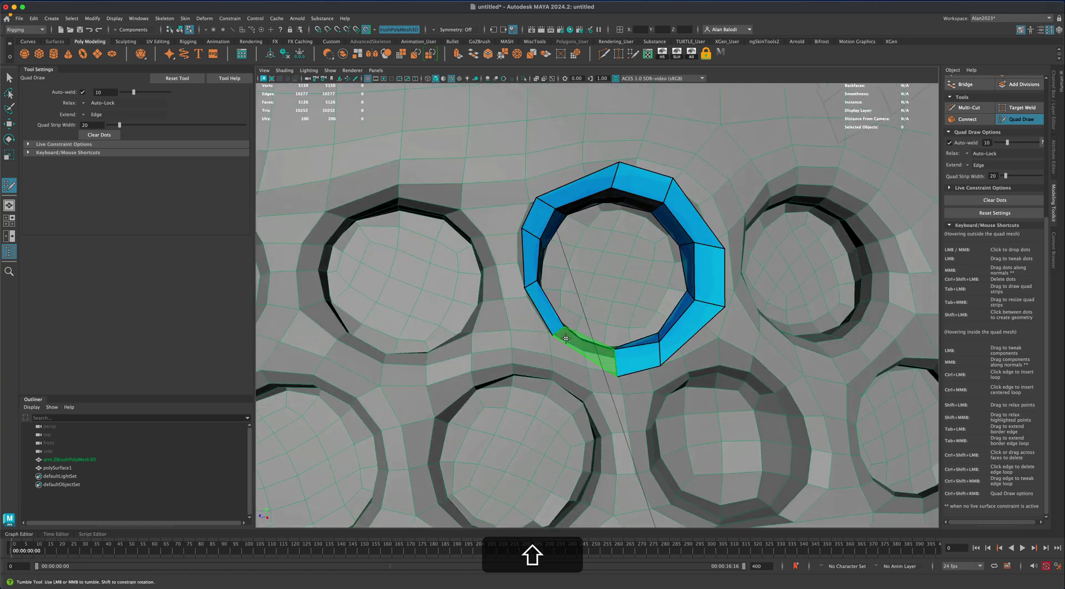
left_click(579, 347, "shift")
Reposition the vertices of the hole's outer ring to even out its circular border on the surrounding surface
scroll(624, 392, "down", 5)
left_click_drag(560, 351, 533, 346, "alt+shift")
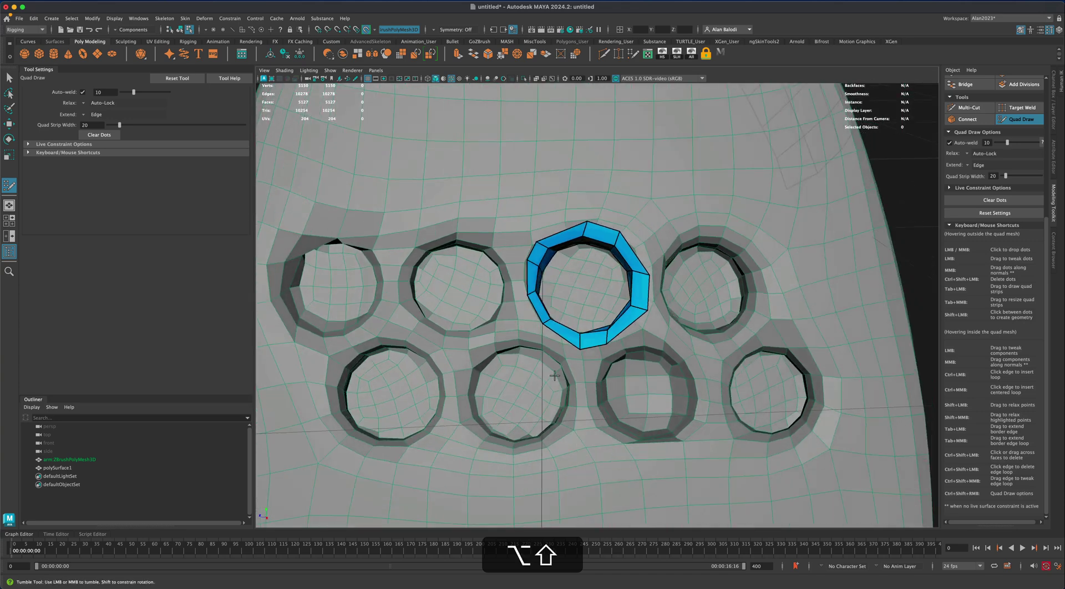
scroll(533, 346, "up", 3)
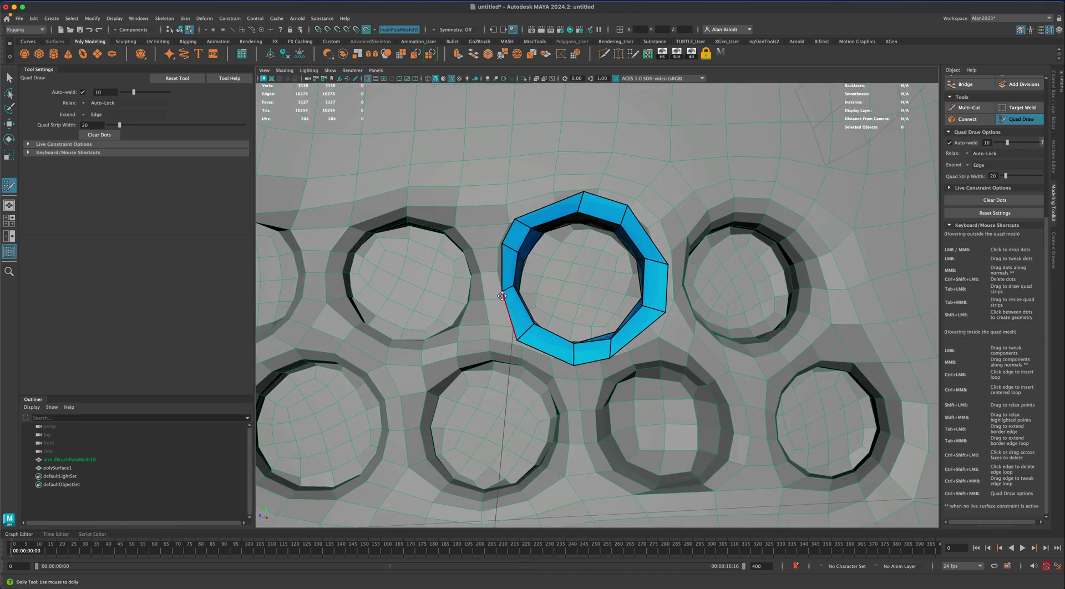
left_click_drag(501, 292, 521, 209)
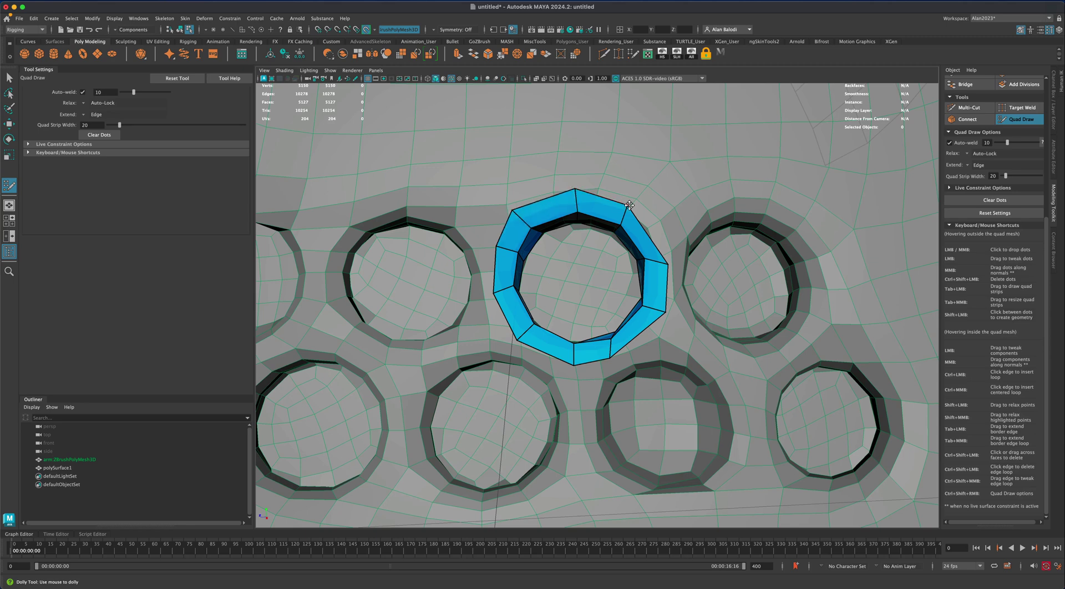
left_click_drag(629, 205, 636, 203)
left_click_drag(669, 266, 670, 255)
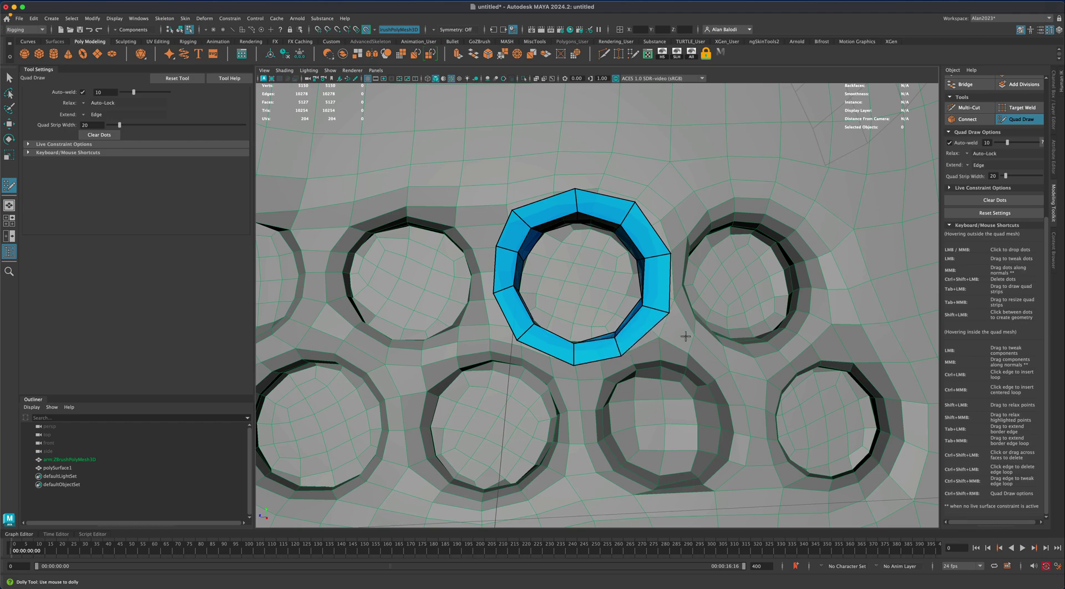
Span the middle of the hole's floor with a row of two quads joining opposite sides of the wall ring
scroll(716, 344, "down", 3)
left_click_drag(716, 348, 644, 250, "alt")
left_click_drag(586, 277, 594, 292, "alt")
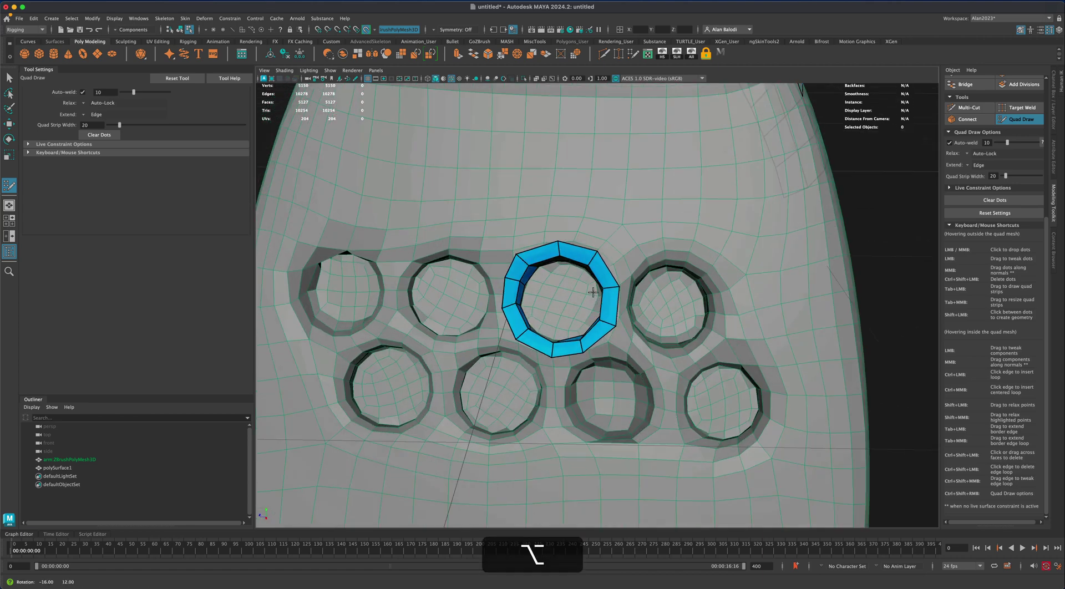
right_click_drag(405, 279, 448, 338, "alt")
scroll(448, 337, "up", 4)
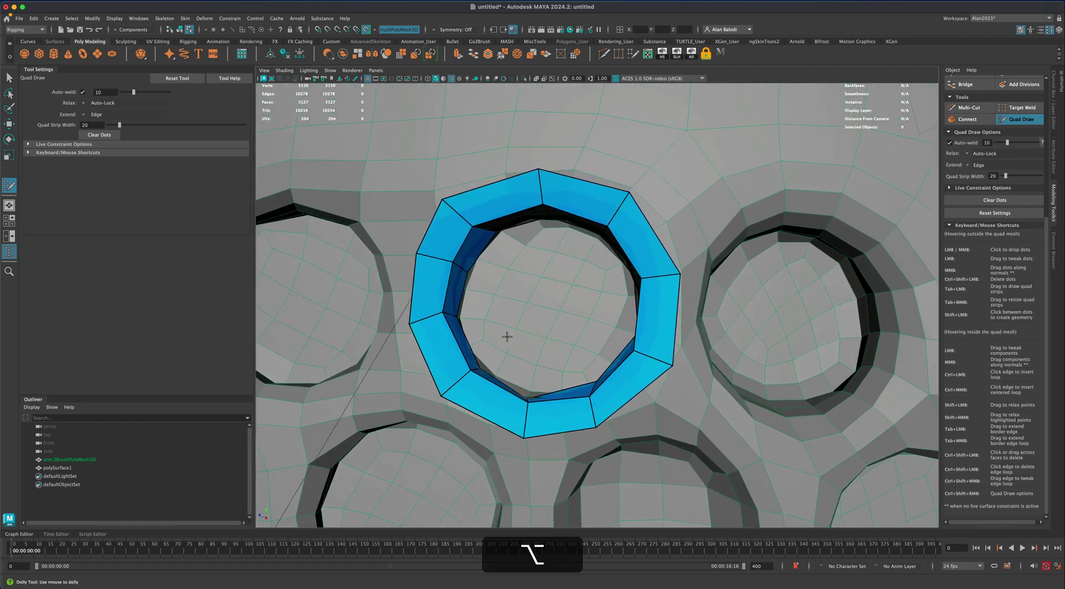
left_click(540, 276)
left_click(509, 304, "shift")
left_click_drag(573, 335, 631, 325, "alt+shift")
left_click(656, 320, "shift")
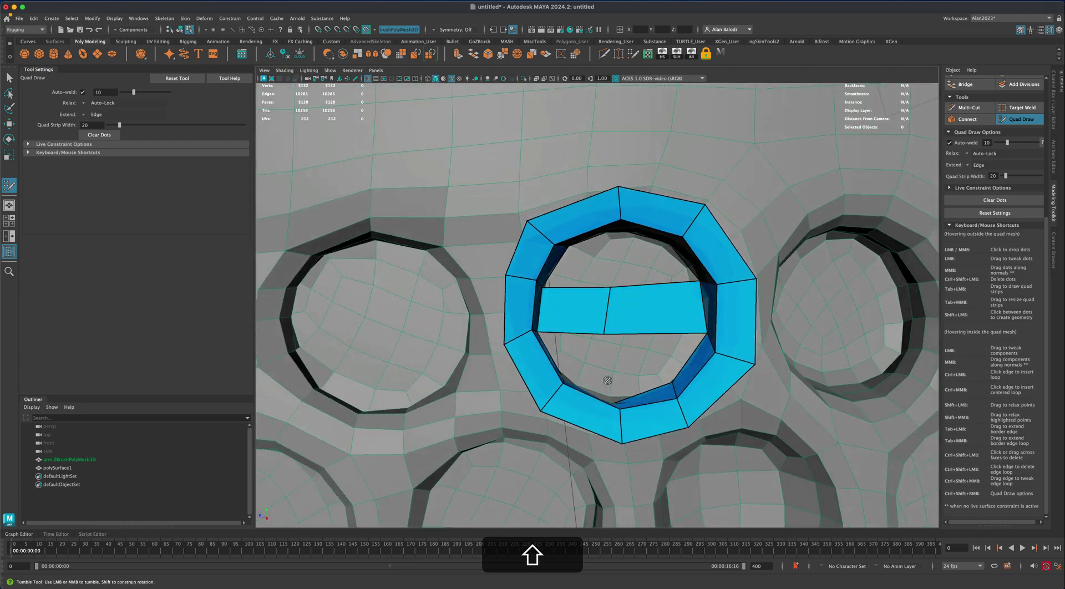
Fill the rest of the hole's floor with quads on both sides of the middle row, joined to the wall ring
middle_click_drag(584, 366, 556, 354, "alt")
right_click_drag(556, 354, 581, 386, "alt+shift")
left_click(584, 389)
left_click(607, 370, "shift")
left_click_drag(602, 377, 571, 388, "alt")
middle_click_drag(571, 387, 480, 365, "alt")
left_click(466, 341, "shift")
left_click(543, 392, "shift")
right_click_drag(554, 377, 602, 343, "alt+shift")
middle_click_drag(602, 310, 699, 355, "alt")
left_click(610, 257, "shift")
scroll(610, 257, "down", 3)
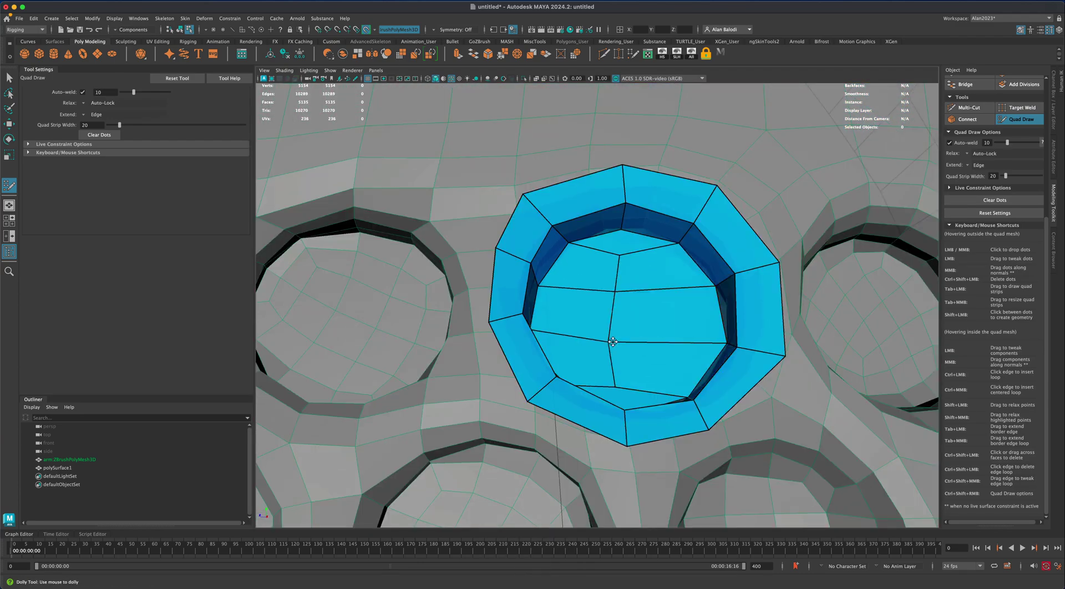
Build a strip of three quads from the lower border of the existing topology at the recess rim toward the hole
scroll(632, 326, "down", 5)
left_click_drag(621, 377, 487, 372, "alt")
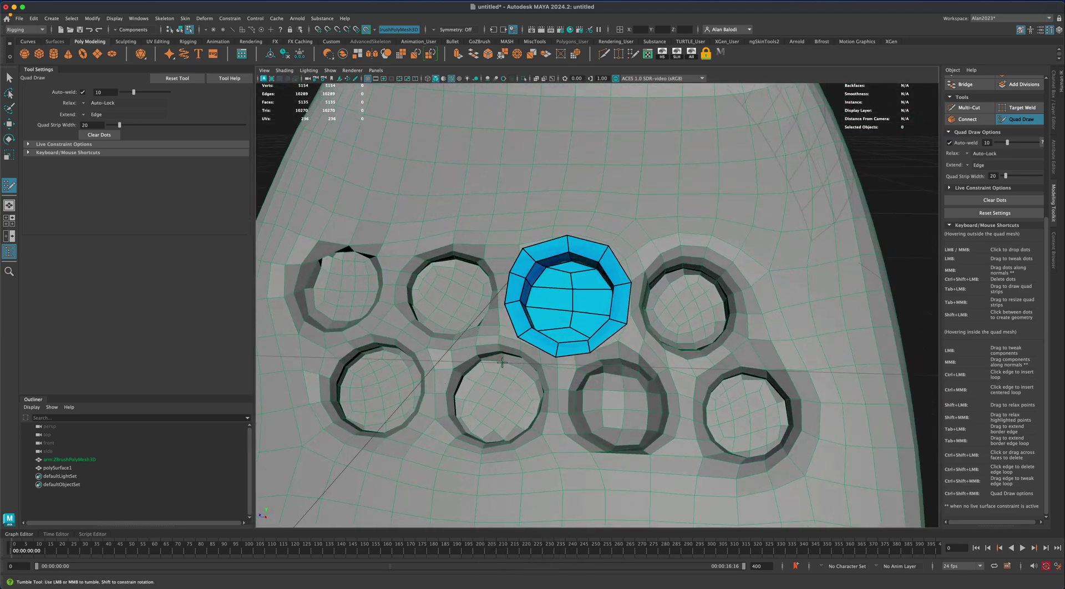
left_click_drag(327, 265, 568, 330, "alt")
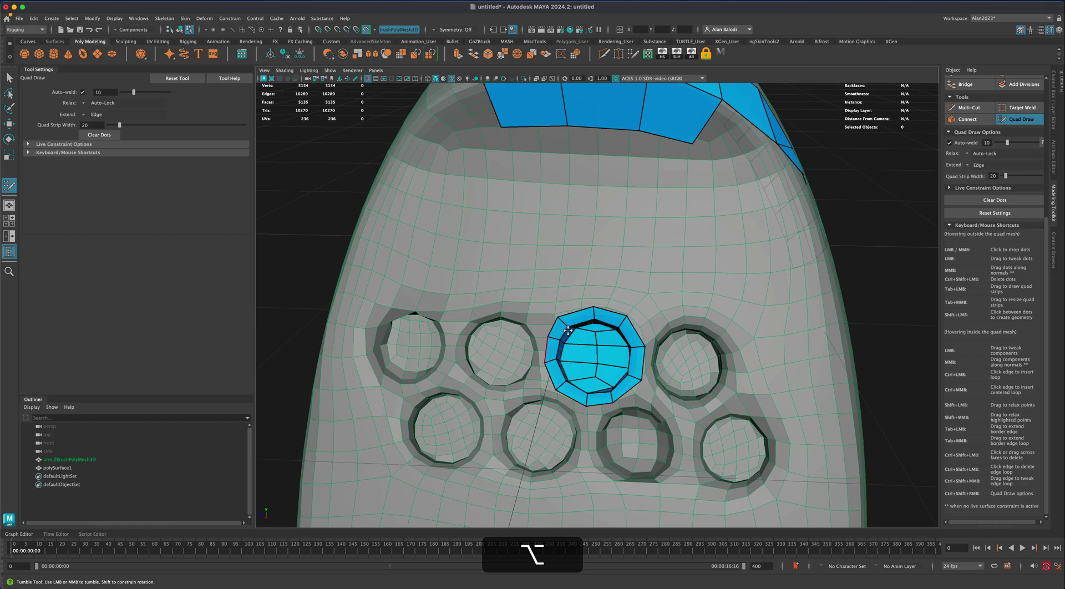
left_click_drag(655, 411, 690, 397, "alt")
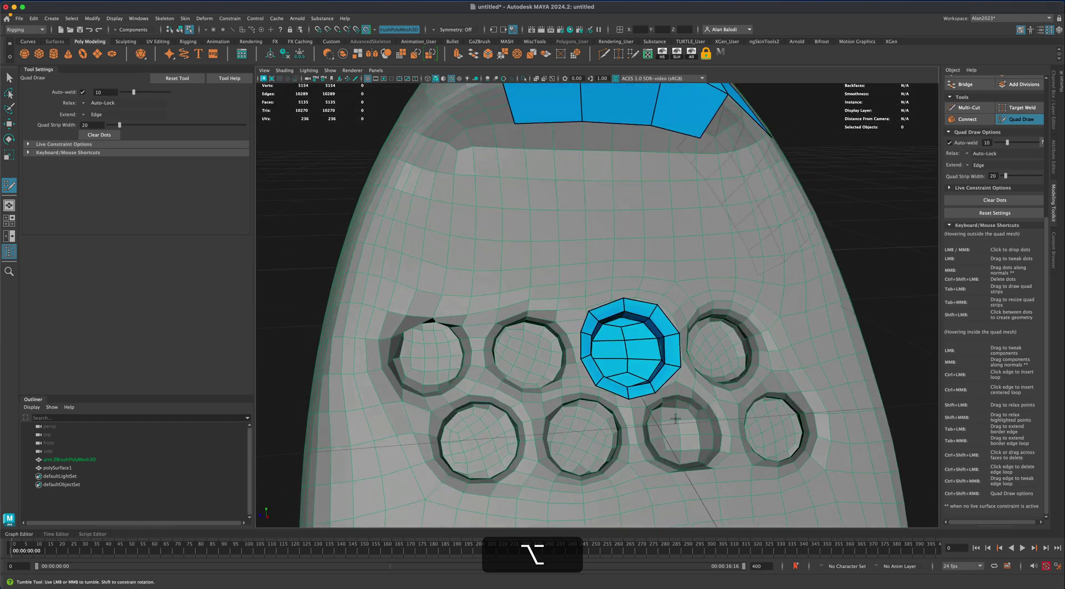
right_click_drag(755, 404, 681, 409, "alt")
mouse_move(681, 409)
left_mouse_down("alt")
mouse_move(646, 415)
mouse_move(679, 407)
left_mouse_up("alt")
right_click_drag(604, 405, 677, 404, "alt")
middle_click_drag(583, 281, 595, 310, "alt")
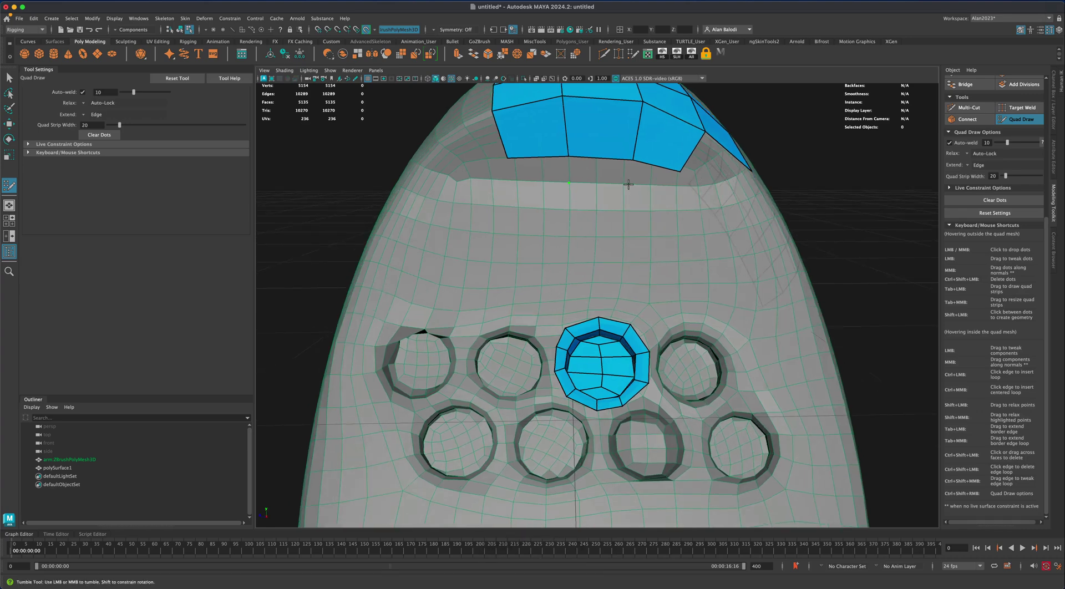
key("shift")
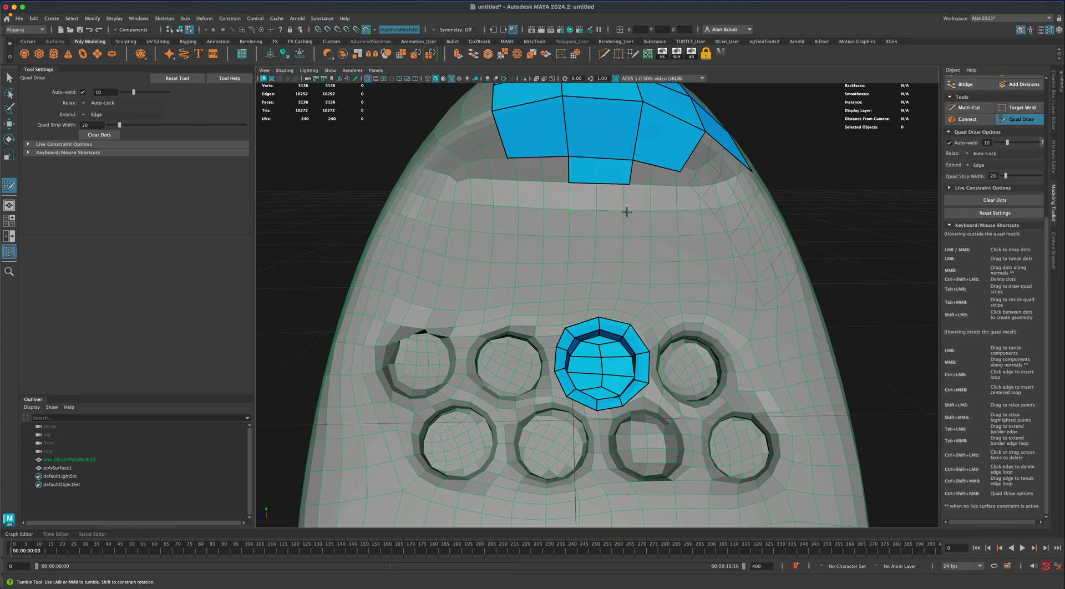
left_click(610, 199, "shift")
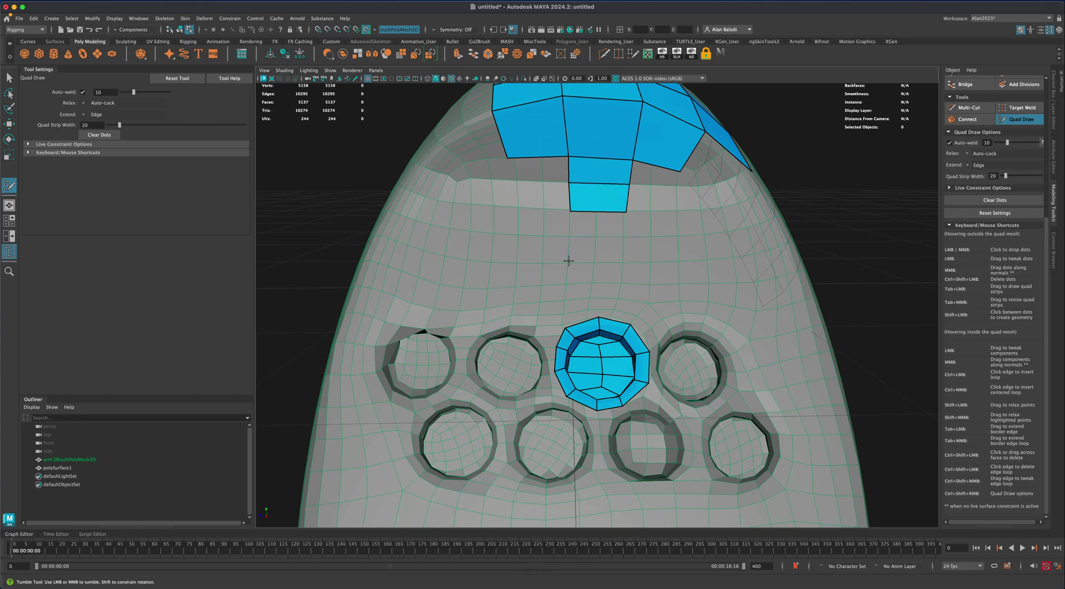
left_click(594, 245, "shift")
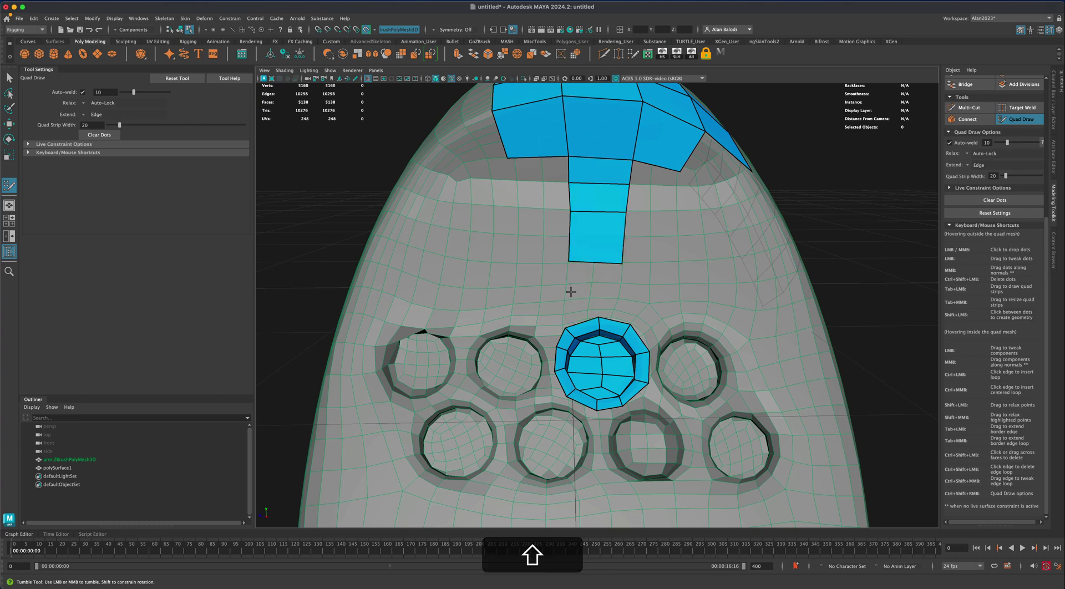
Connect the end of the strip to the hole's outer ring with three quads
left_click(595, 294)
left_click(579, 278, "shift")
left_click(581, 306, "shift")
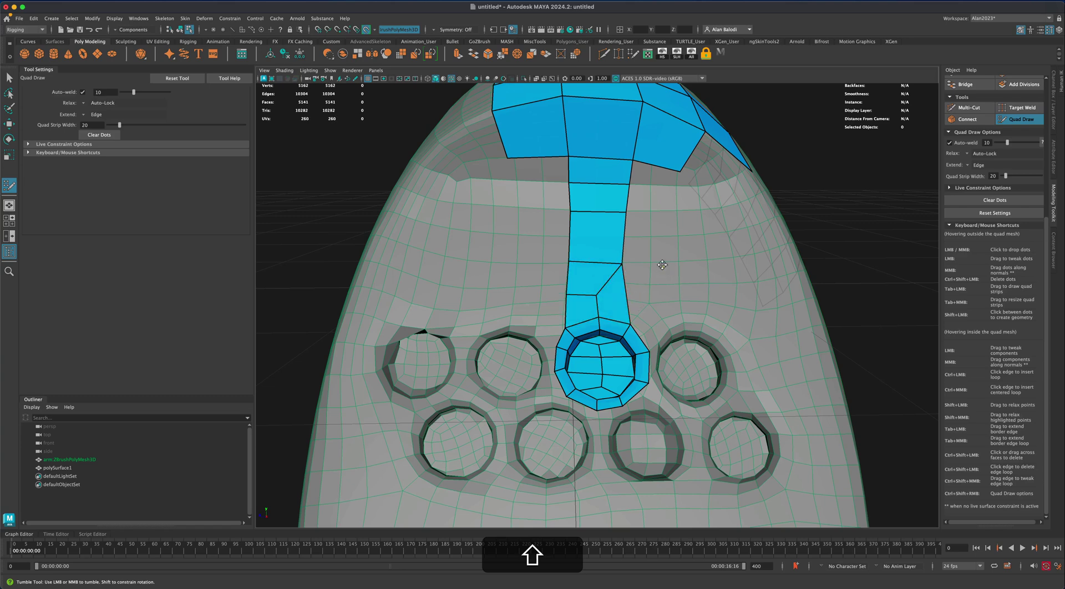
Add a second column of four quads along the strip, from the recess rim to the hole's outer ring
left_click(656, 235, "shift")
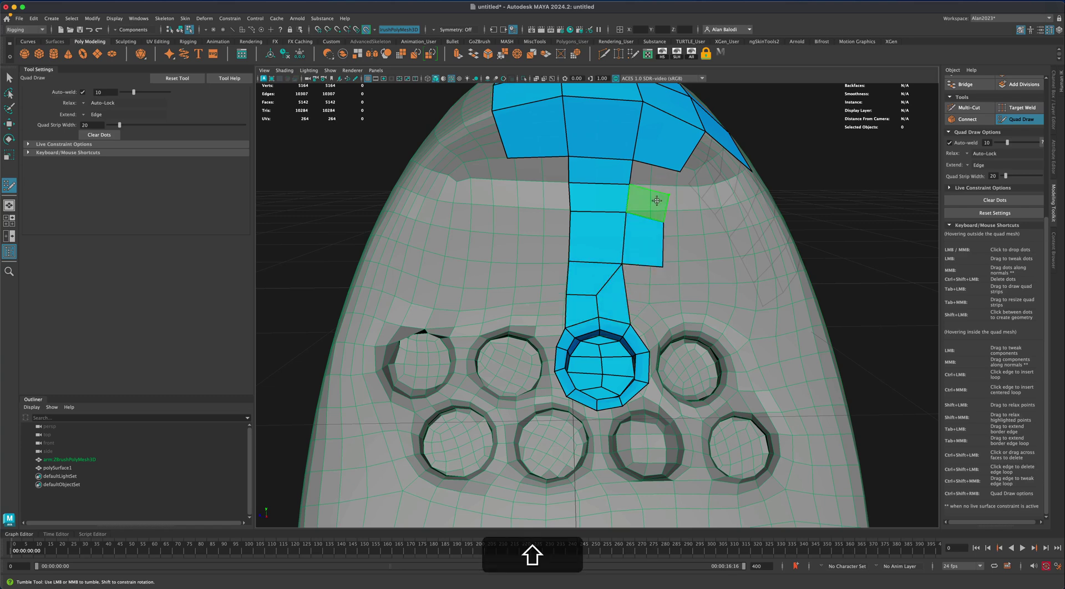
left_click(657, 200, "shift")
left_click(655, 177, "shift")
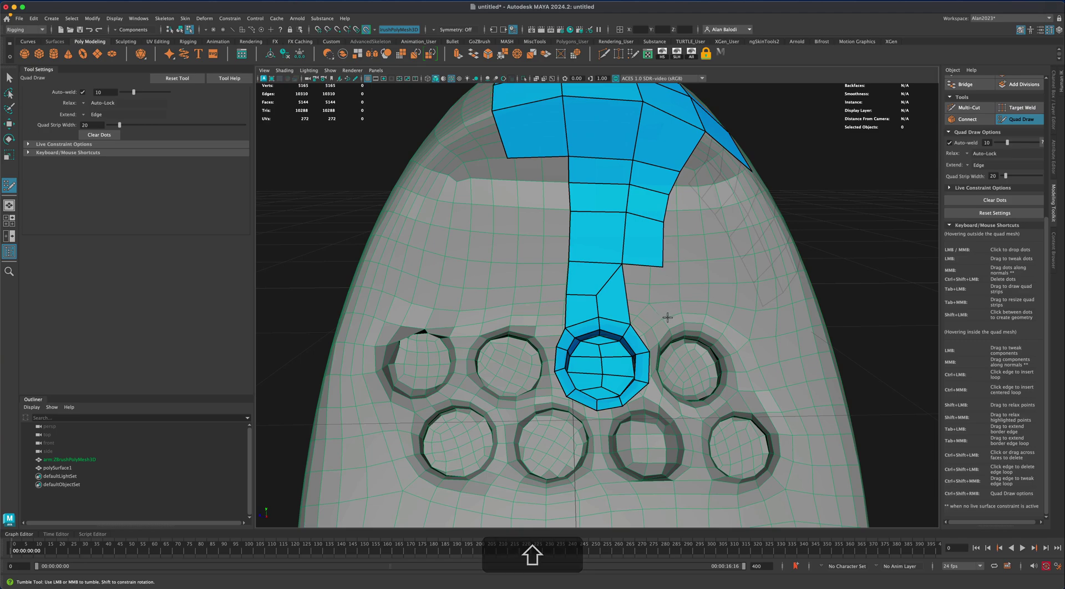
left_click(648, 297, "shift")
Even out the spacing and flow of the quads in the strip where it meets the hole's ring
scroll(694, 347, "down", 2)
left_click_drag(690, 353, 666, 358, "alt")
left_click_drag(663, 352, 684, 359, "alt")
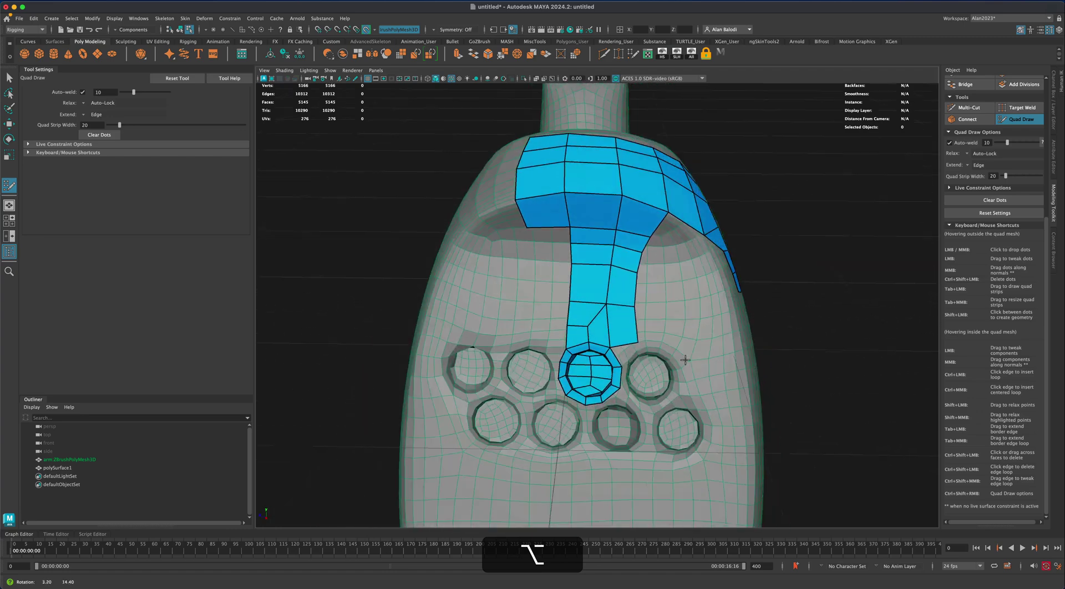
middle_click_drag(684, 358, 687, 404, "alt")
right_click_drag(687, 404, 684, 411, "alt")
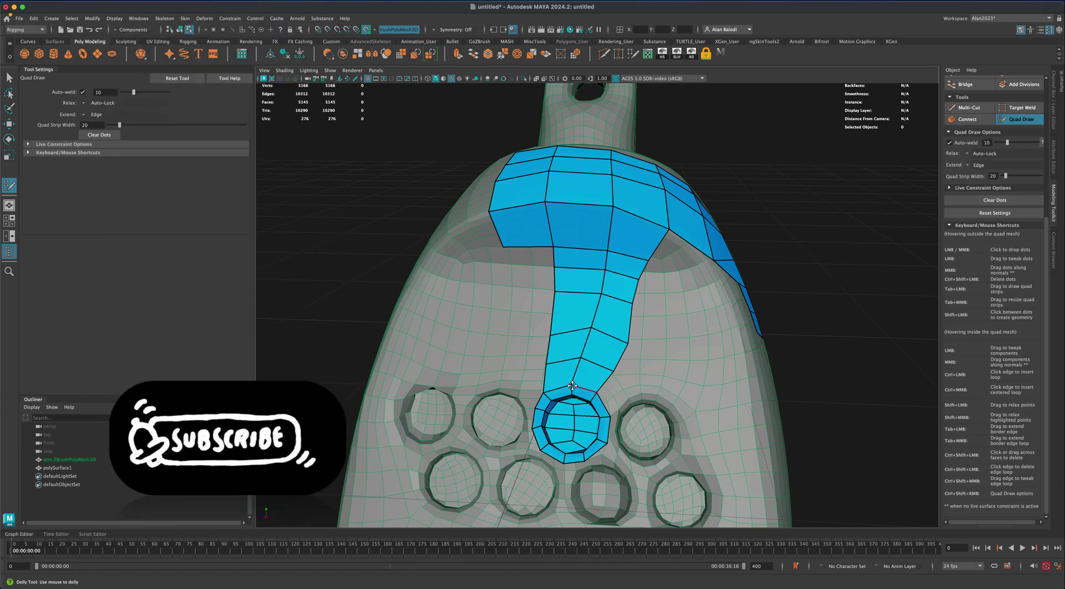
Examine the topology of the recess rim, strip and filled hole from several angles against the whole forearm
scroll(582, 320, "down", 2)
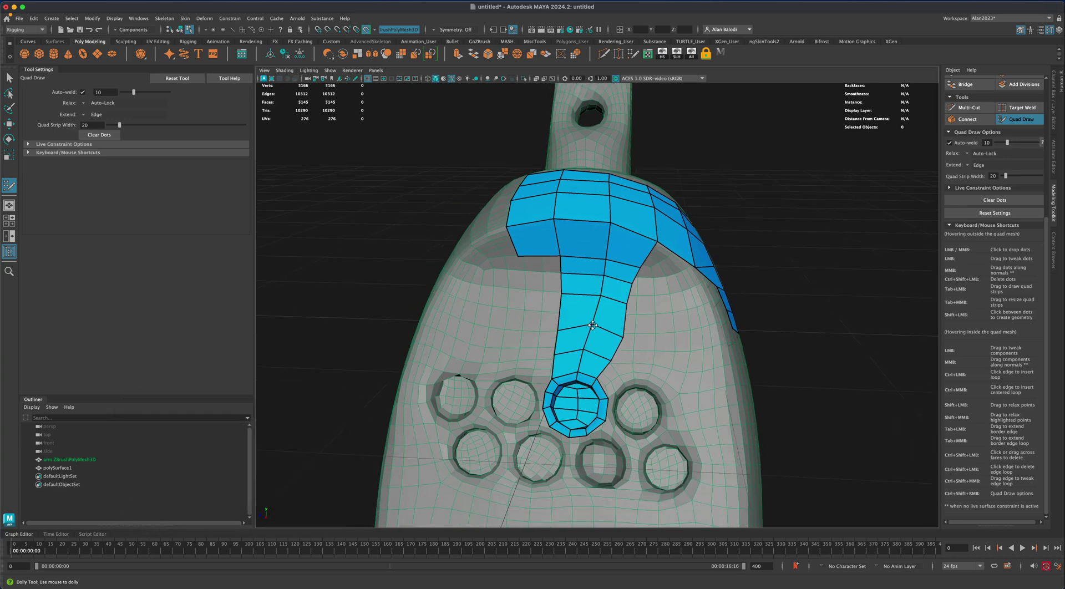
scroll(699, 433, "down", 5)
mouse_move(699, 431)
left_mouse_down("alt")
mouse_move(714, 414)
mouse_move(673, 428)
mouse_move(682, 430)
left_mouse_up("alt")
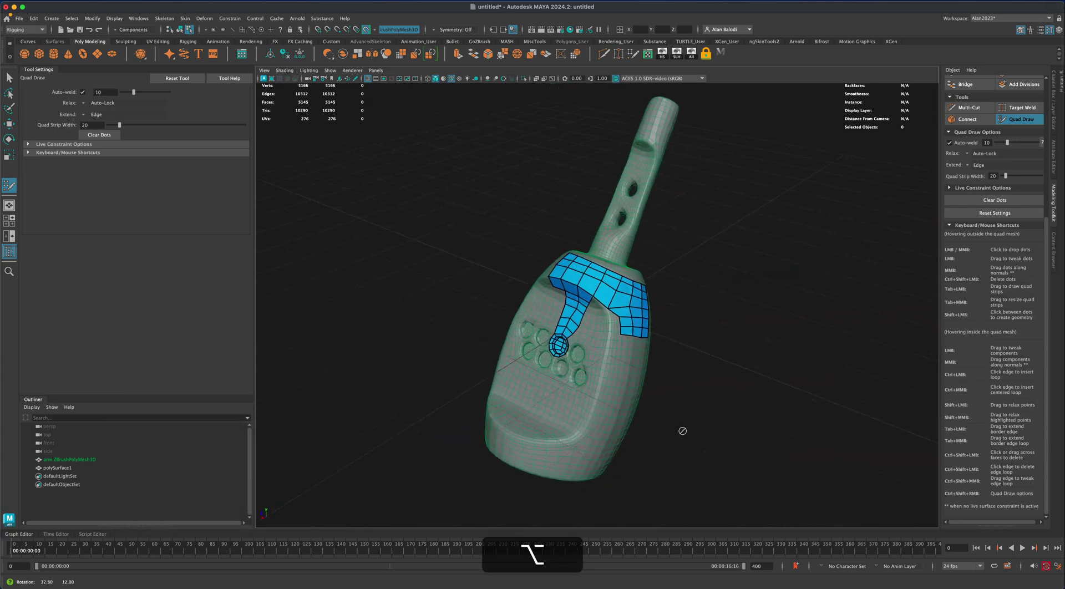
right_click_drag(682, 430, 720, 432, "alt")
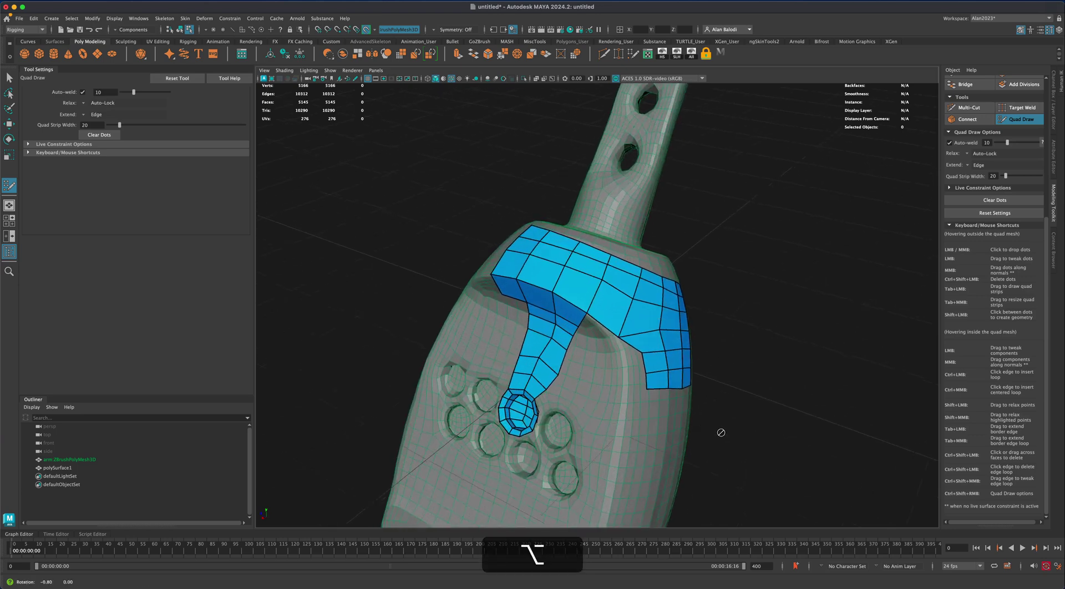
left_click_drag(721, 432, 716, 429, "alt")
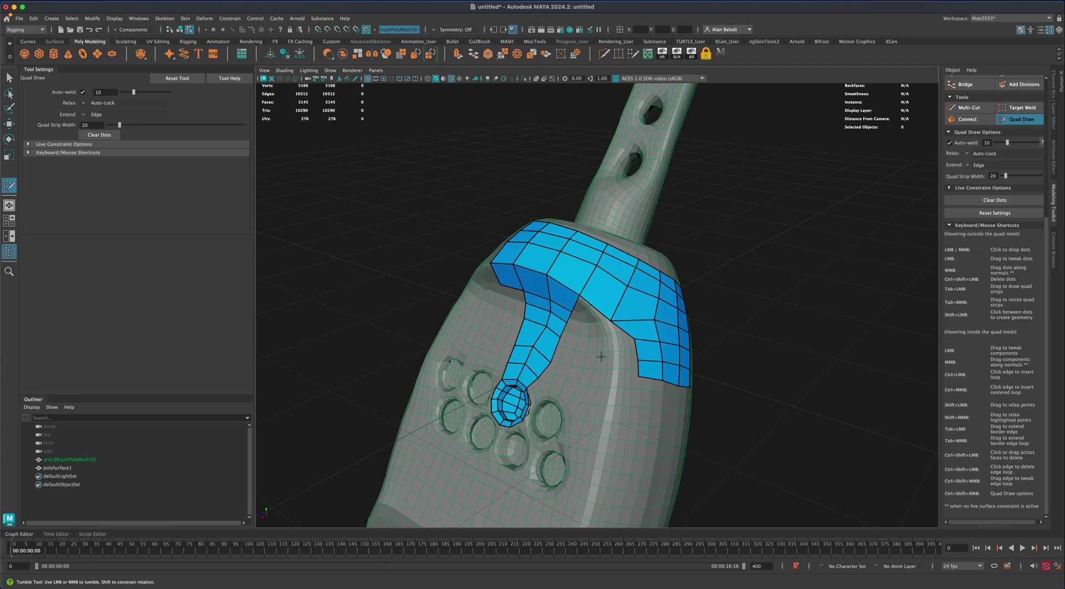
left_click_drag(727, 371, 552, 331, "alt")
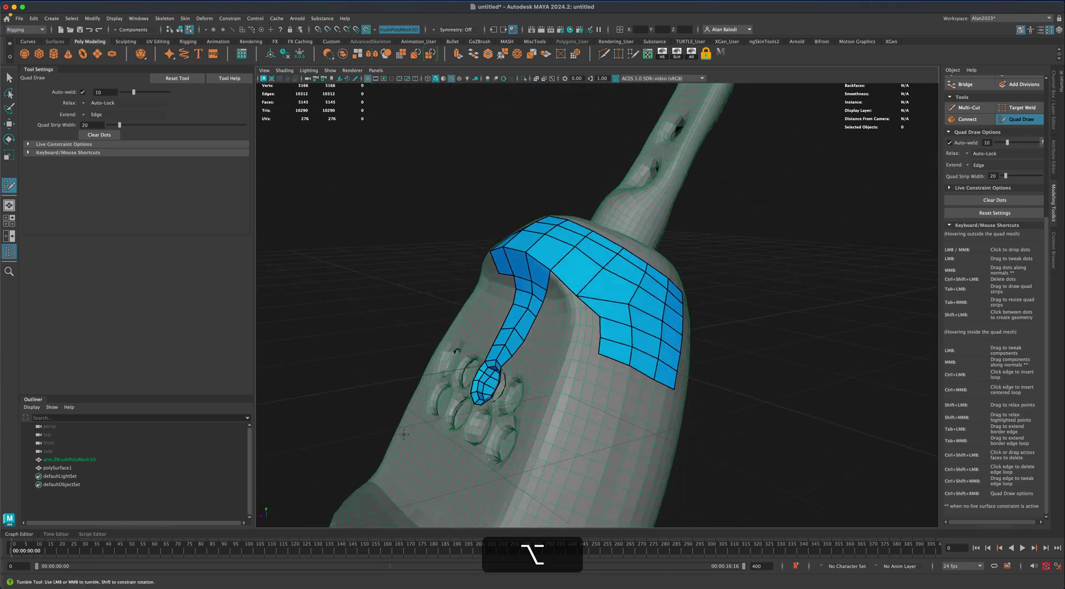
left_click_drag(403, 433, 393, 369, "alt")
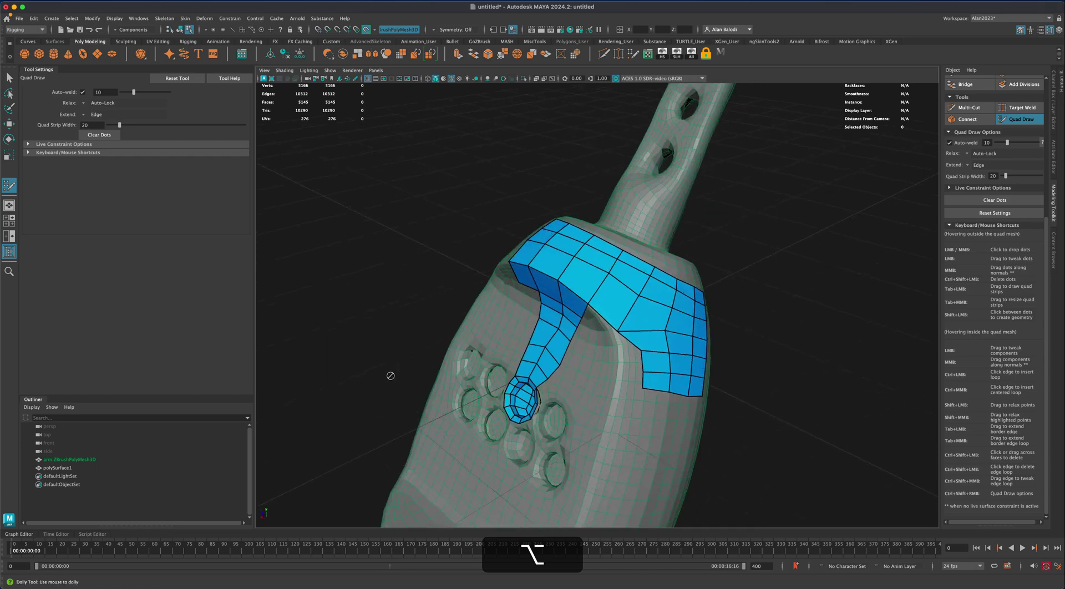
scroll(390, 376, "up", 2)
middle_click_drag(345, 386, 369, 352, "alt")
left_click_drag(368, 351, 380, 336, "alt")
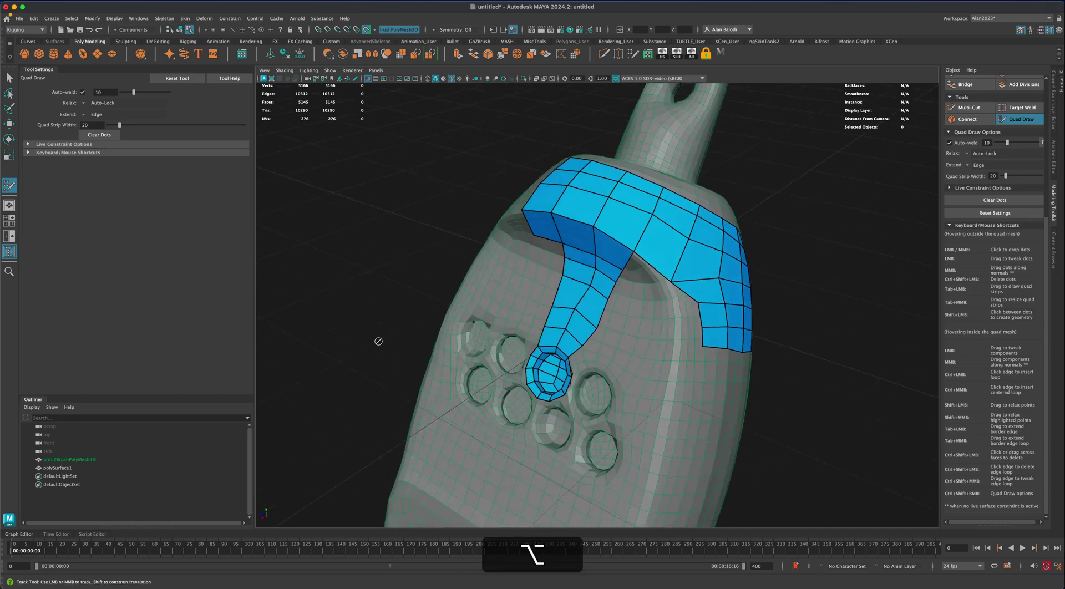